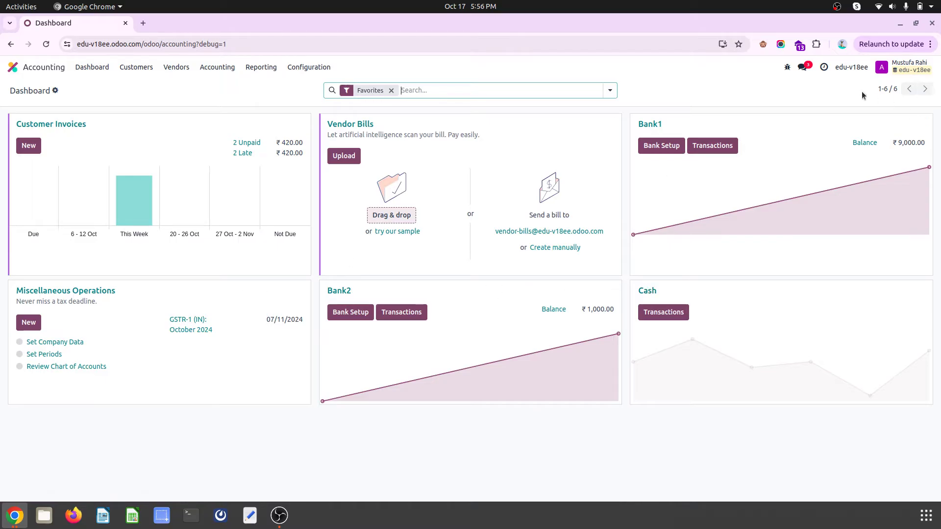
{"action": "left_click", "coordinate": [926, 122]}
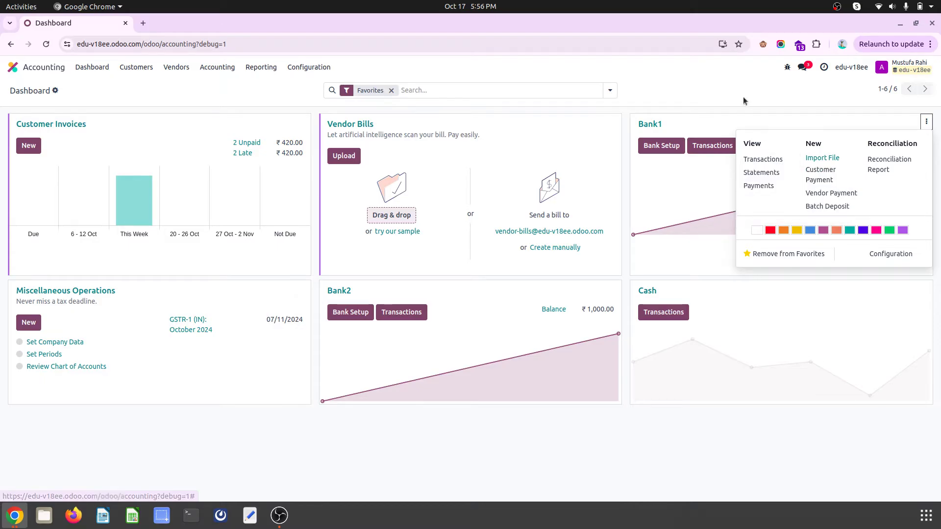
{"action": "left_click", "coordinate": [714, 87]}
Step: Search the accounting settings for "inter" and check the default account used for Internal Transfer
{"action": "left_click", "coordinate": [309, 68]}
{"action": "left_click", "coordinate": [313, 88]}
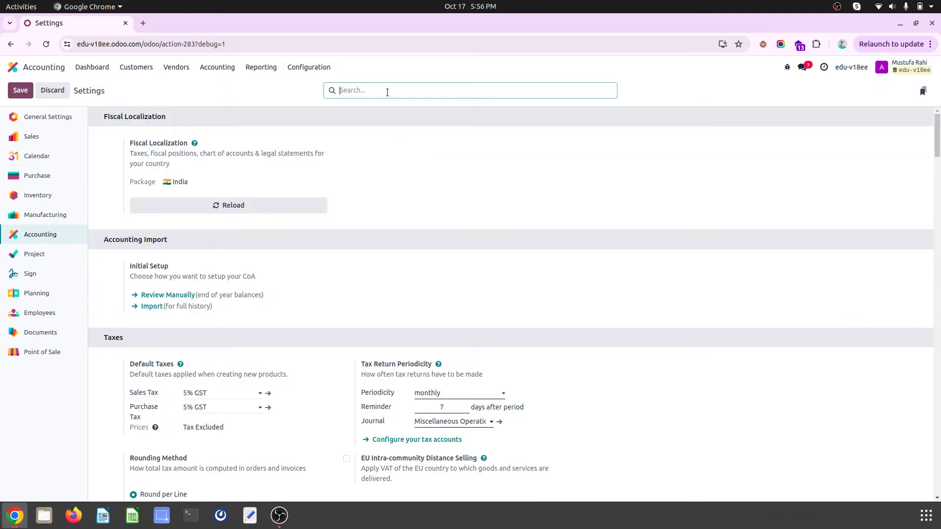
{"action": "type", "text": "inter"}
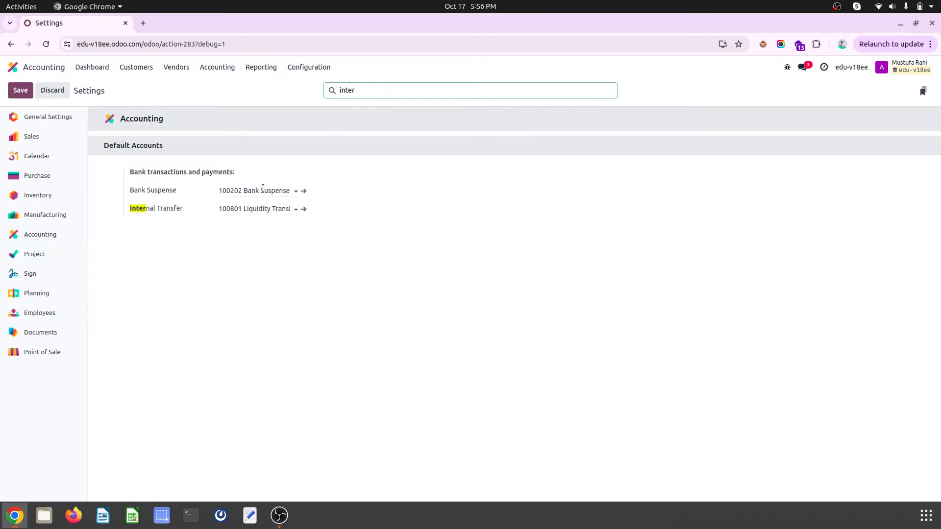
{"action": "left_click", "coordinate": [261, 209]}
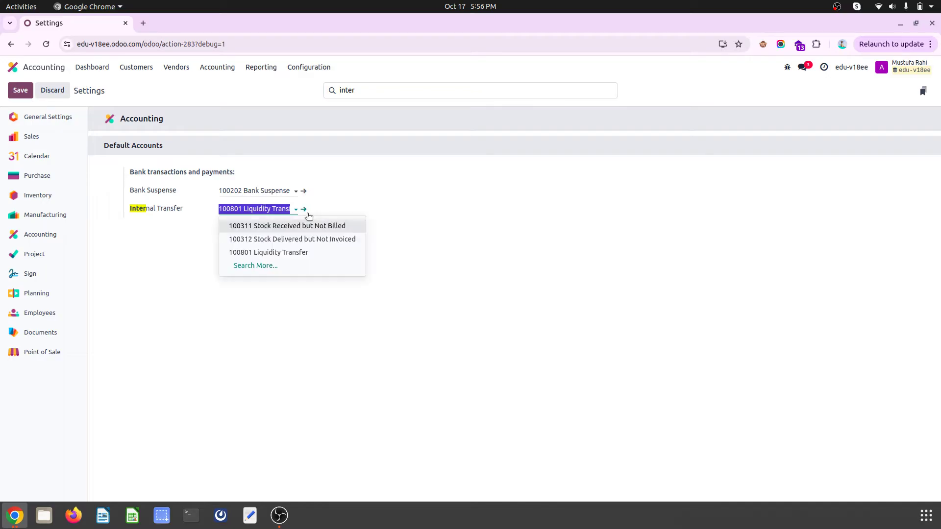
{"action": "left_click", "coordinate": [152, 231]}
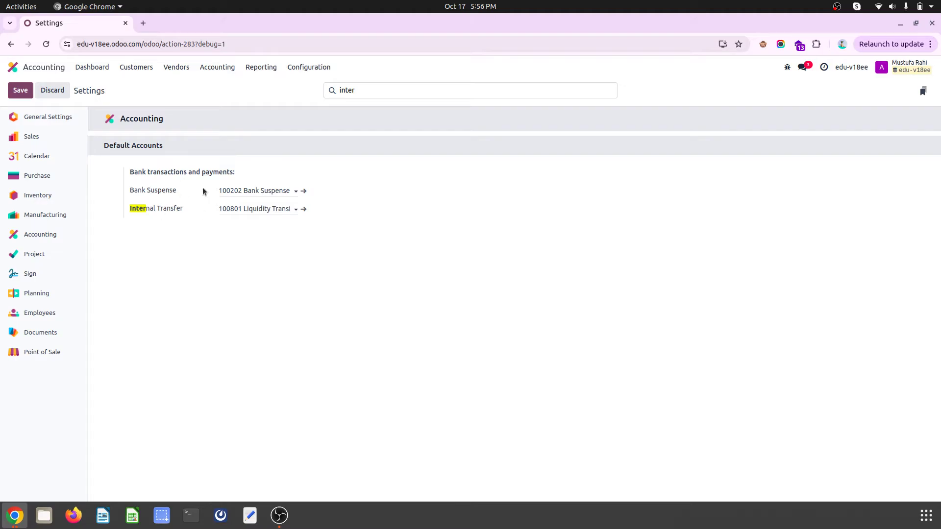
Step: Add a Bank1 transaction of -2000 with the memo "Transfer to Bank2" and select it for reconciliation
{"action": "left_click", "coordinate": [99, 72]}
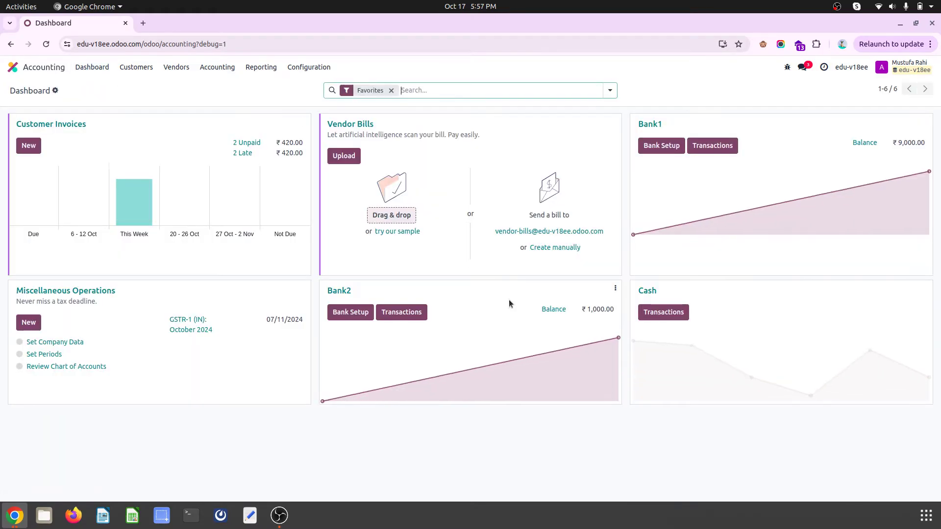
{"action": "left_click", "coordinate": [715, 150]}
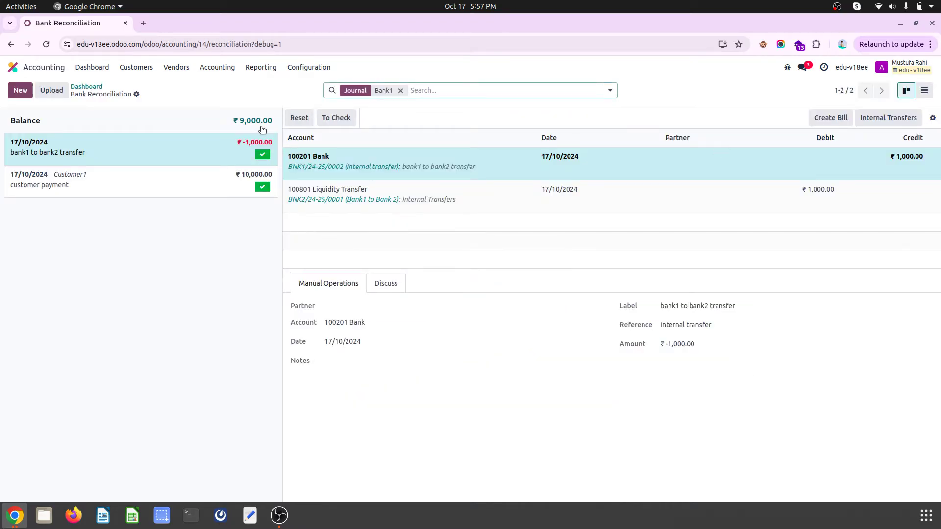
{"action": "left_click", "coordinate": [20, 91]}
{"action": "left_click", "coordinate": [90, 146]}
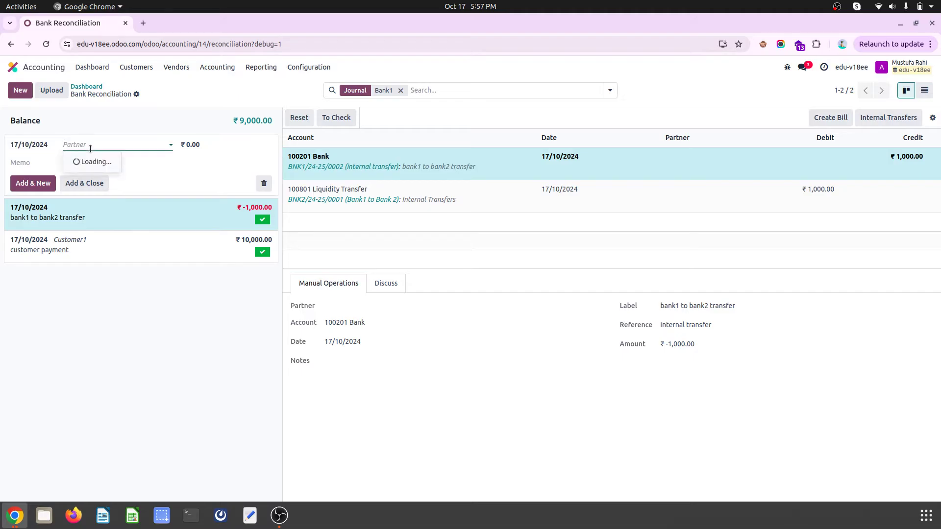
{"action": "key", "text": "Tab"}
{"action": "key", "text": "Tab"}
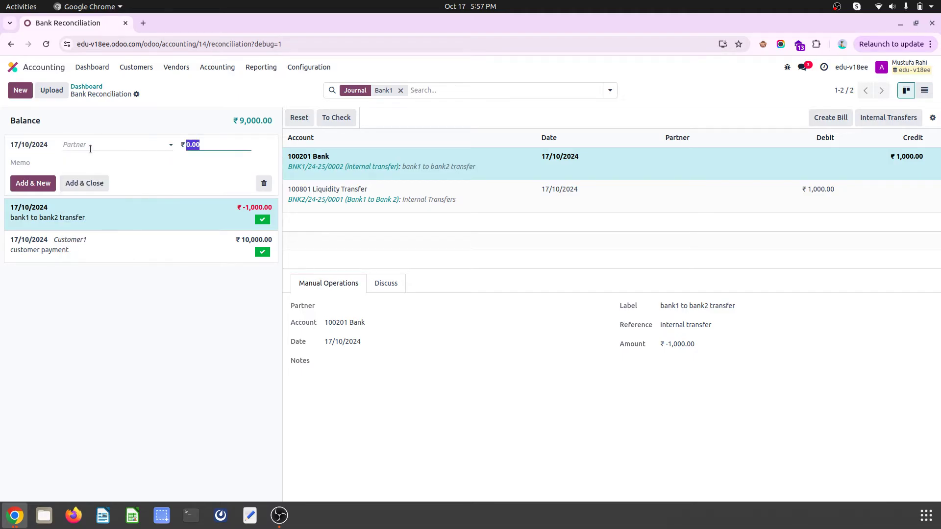
{"action": "type", "text": "-2000"}
{"action": "key", "text": "Tab"}
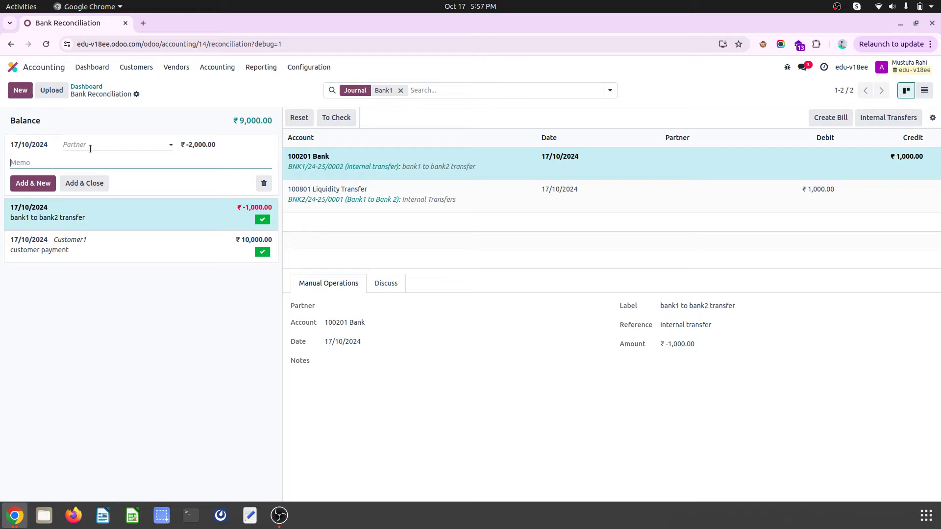
{"action": "type", "text": "Transfer to Bank2"}
{"action": "key", "text": "Return"}
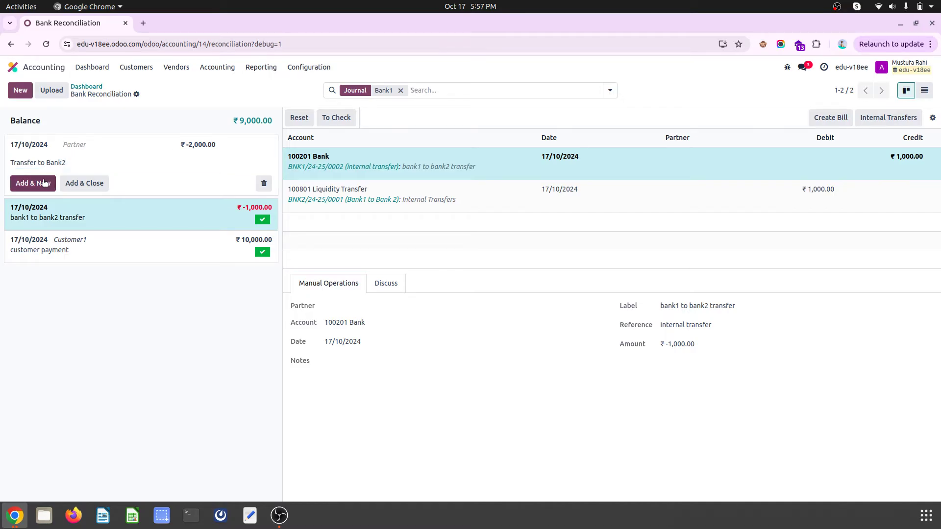
{"action": "left_click", "coordinate": [137, 215]}
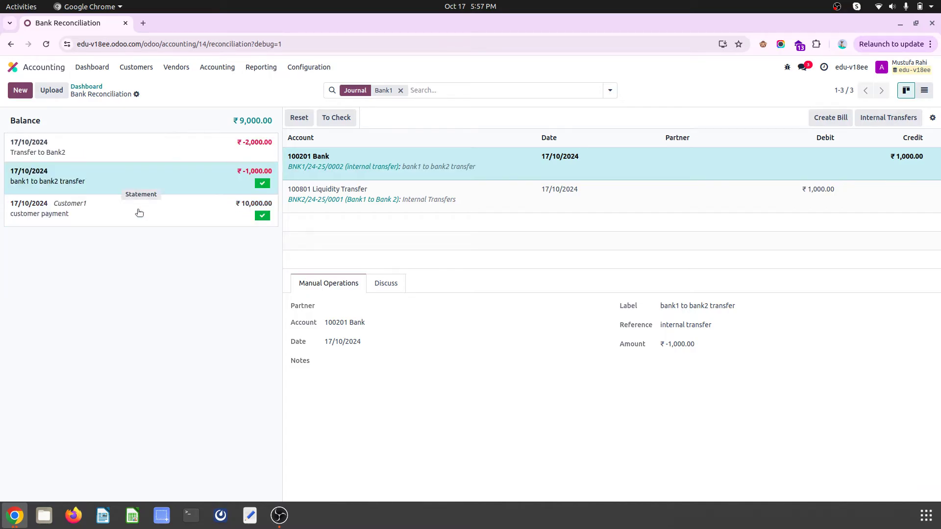
{"action": "left_click", "coordinate": [165, 154]}
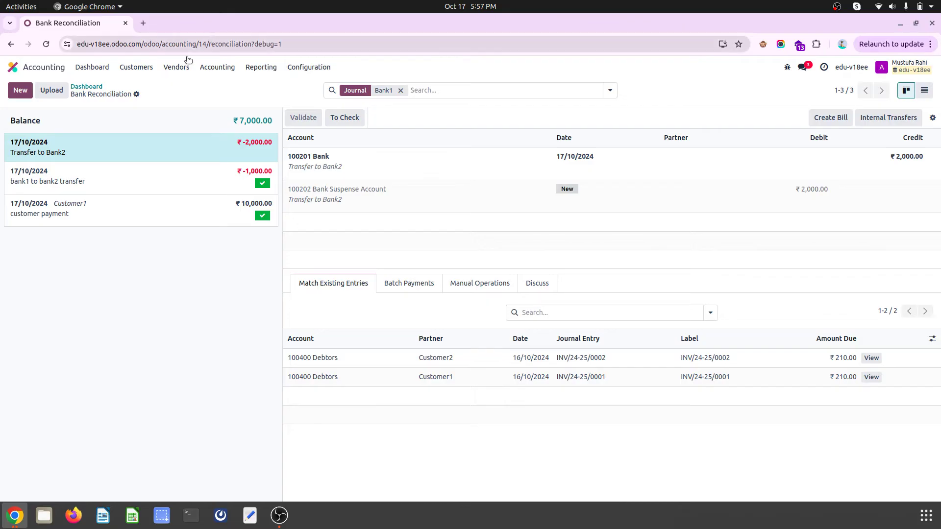
Step: Review the counterpart items of the Internal Transfers reconciliation model
{"action": "left_click", "coordinate": [86, 86]}
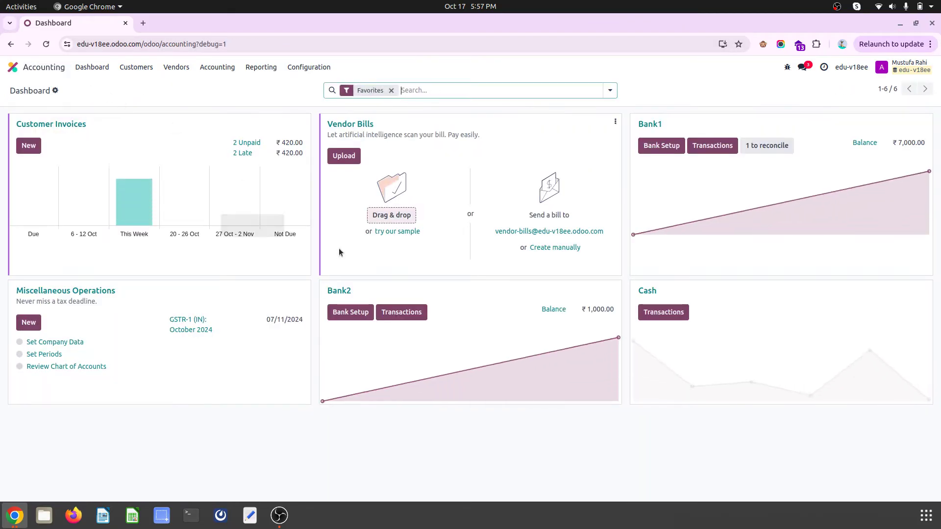
{"action": "left_click", "coordinate": [767, 146]}
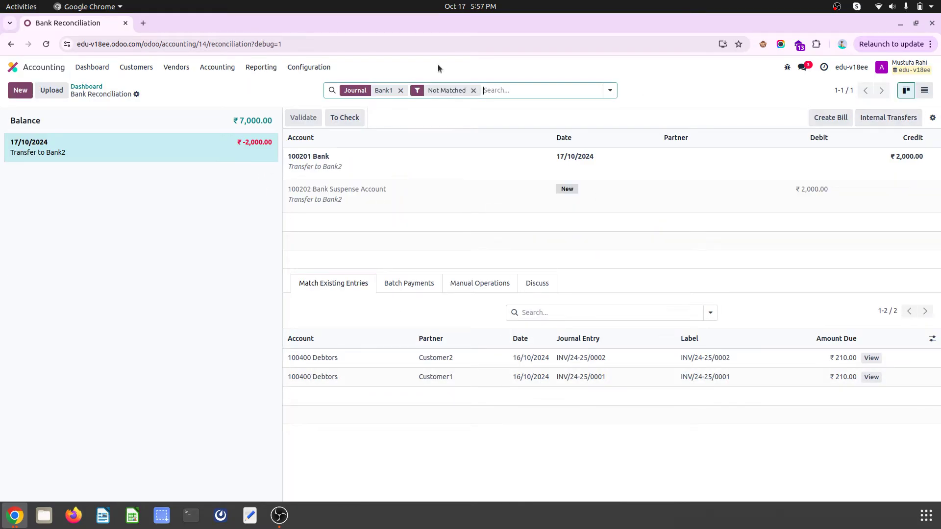
{"action": "left_click", "coordinate": [290, 68]}
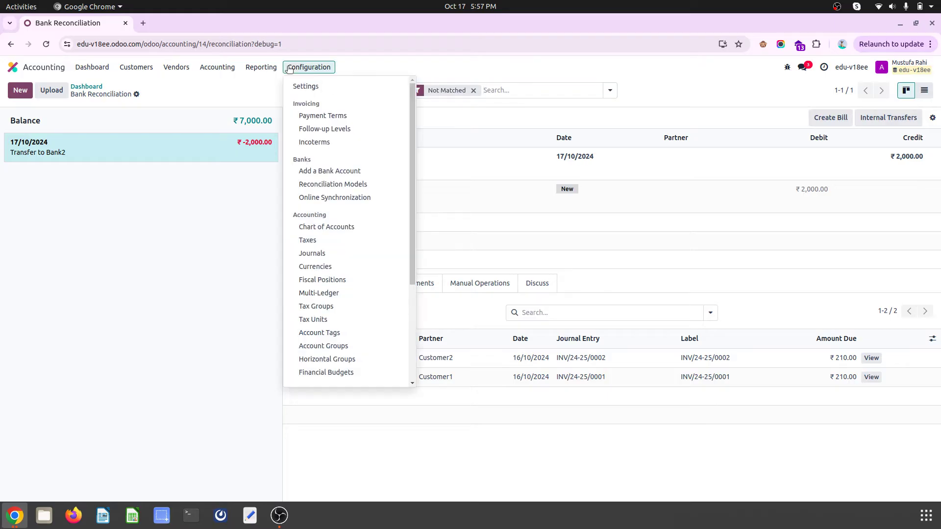
{"action": "left_click", "coordinate": [333, 184]}
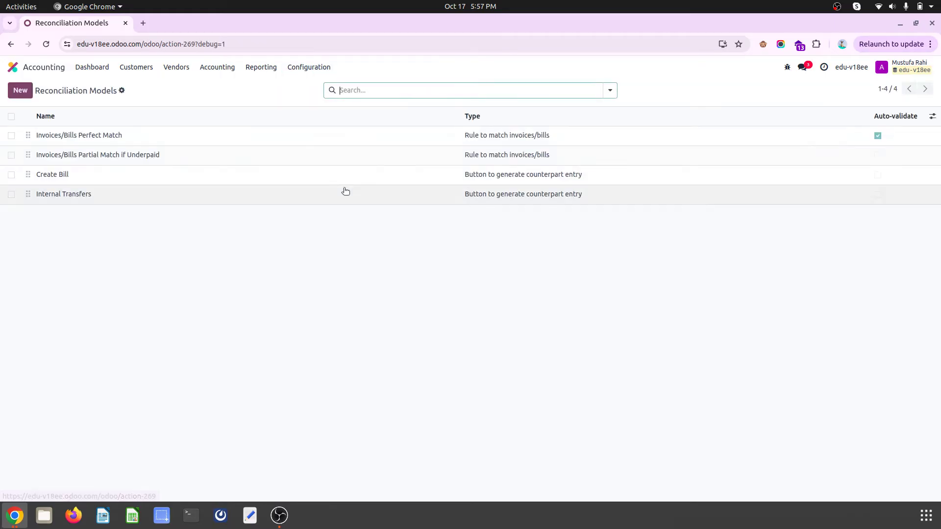
{"action": "left_click", "coordinate": [186, 195]}
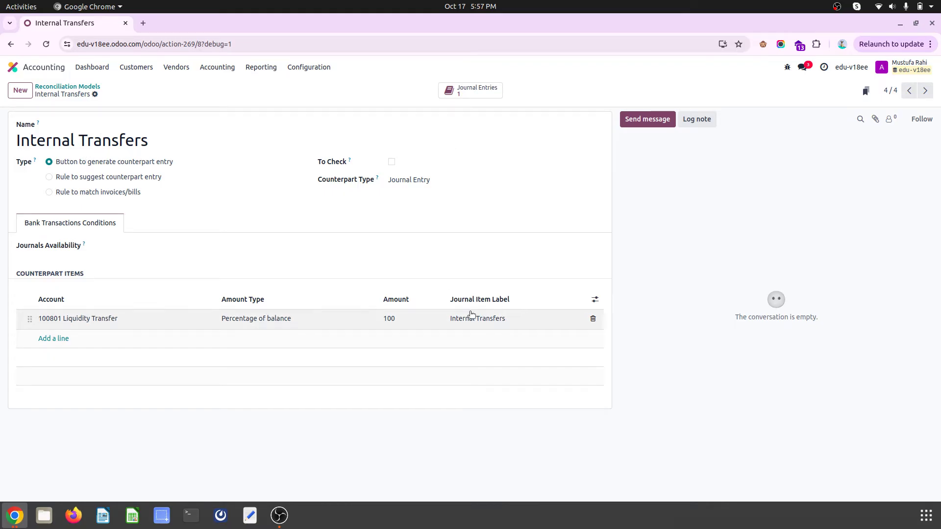
{"action": "left_click", "coordinate": [76, 86]}
Step: Reconcile the unmatched Bank1 transaction "Transfer to Bank2" with the Internal Transfers model and validate it
{"action": "left_click", "coordinate": [80, 68]}
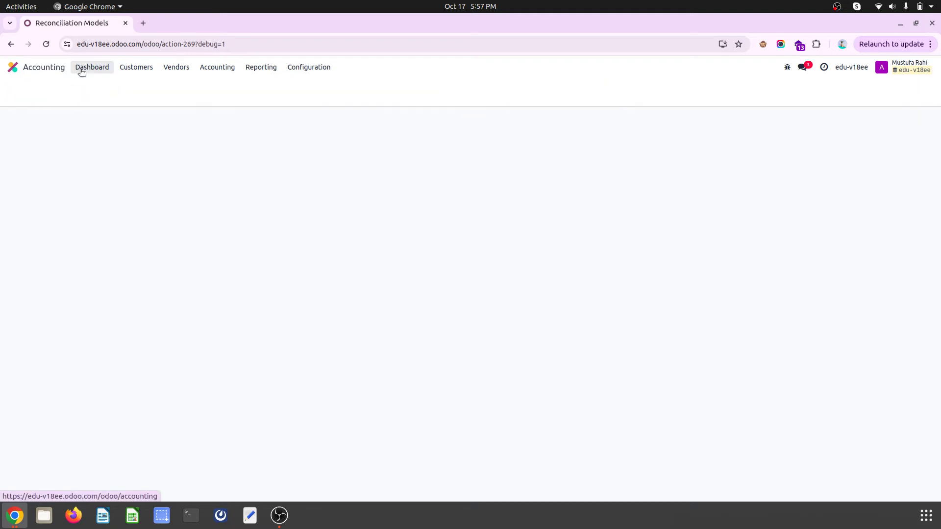
{"action": "left_click", "coordinate": [757, 146]}
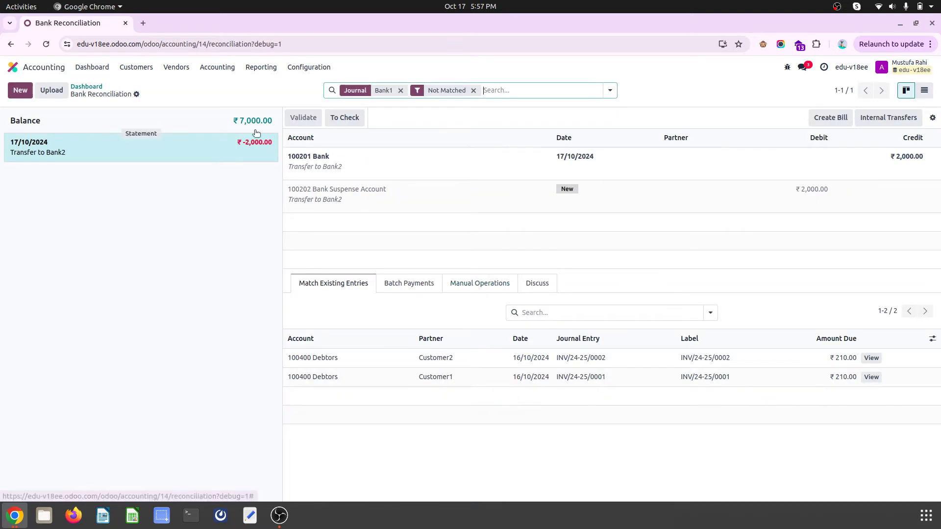
{"action": "left_click", "coordinate": [888, 117]}
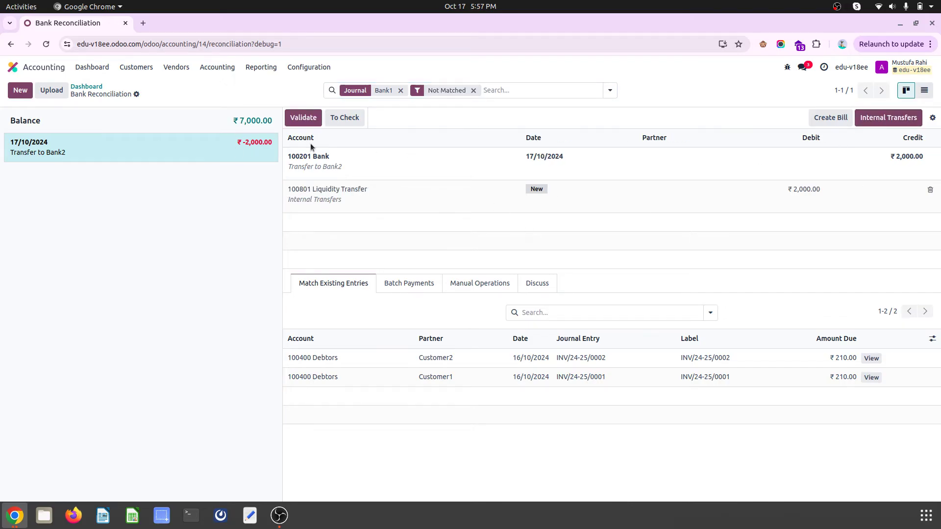
{"action": "left_click", "coordinate": [308, 118]}
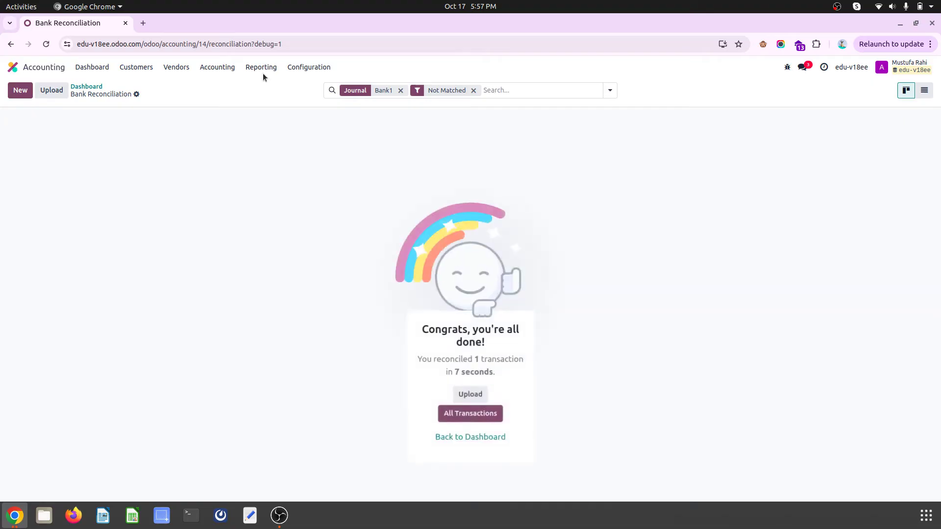
Step: Group the posted journal entries by journal and examine the Bank1 entry for the 2,000 transfer
{"action": "left_click", "coordinate": [471, 409]}
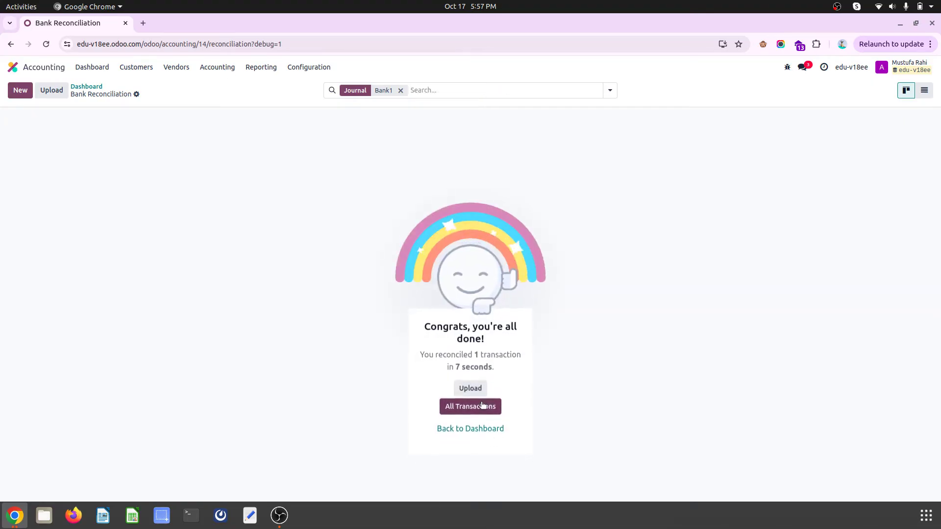
{"action": "left_click", "coordinate": [218, 69]}
{"action": "left_click", "coordinate": [233, 86]}
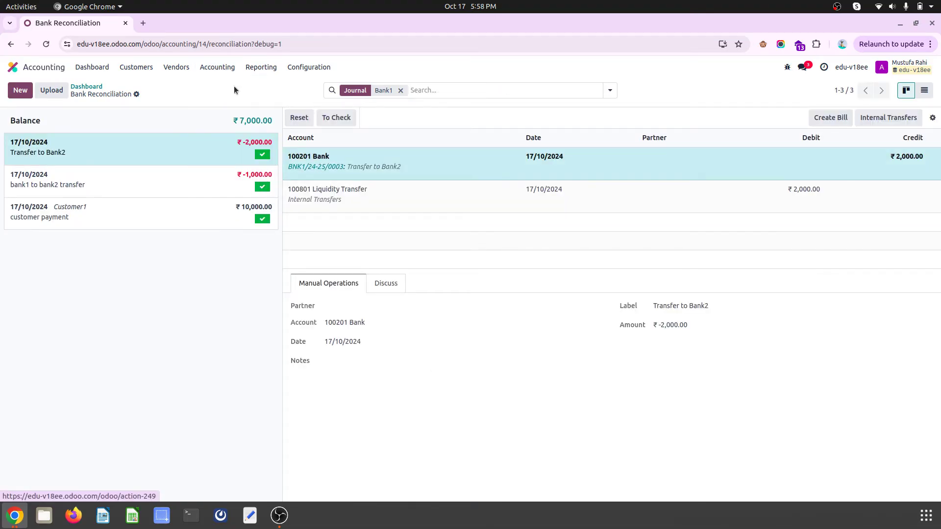
{"action": "left_click", "coordinate": [610, 90]}
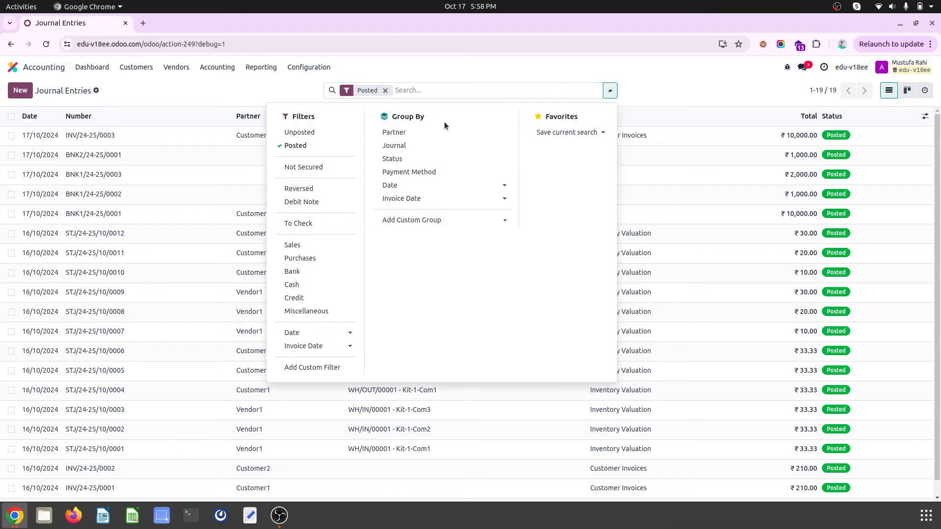
{"action": "left_click", "coordinate": [418, 144]}
{"action": "left_click", "coordinate": [268, 78]}
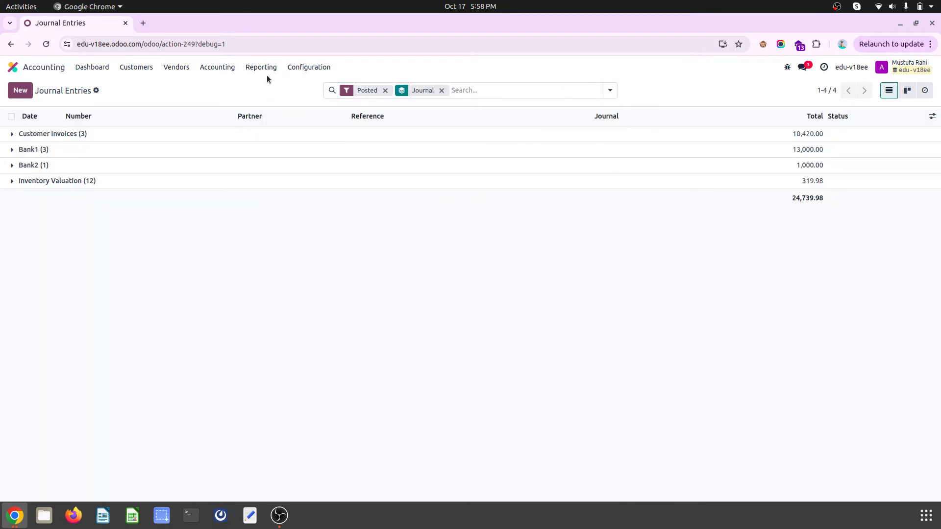
{"action": "left_click", "coordinate": [86, 149]}
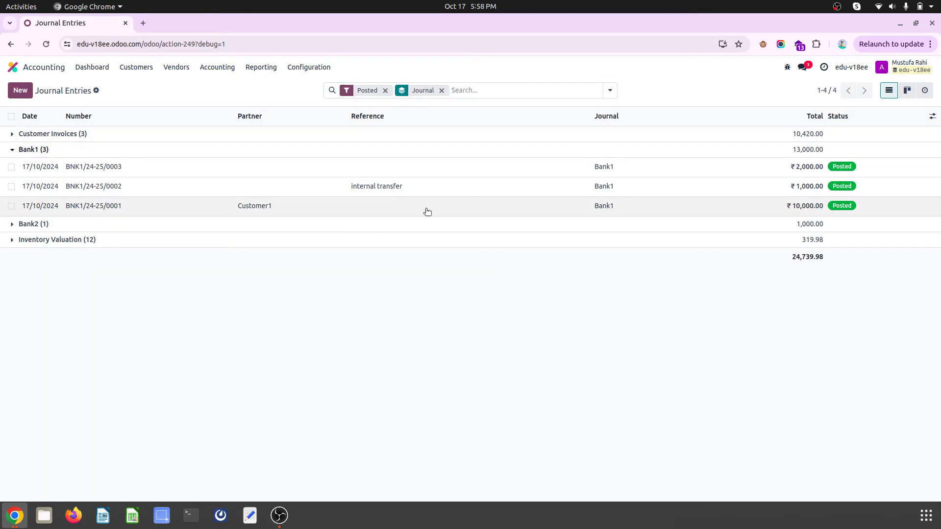
{"action": "left_click", "coordinate": [484, 171]}
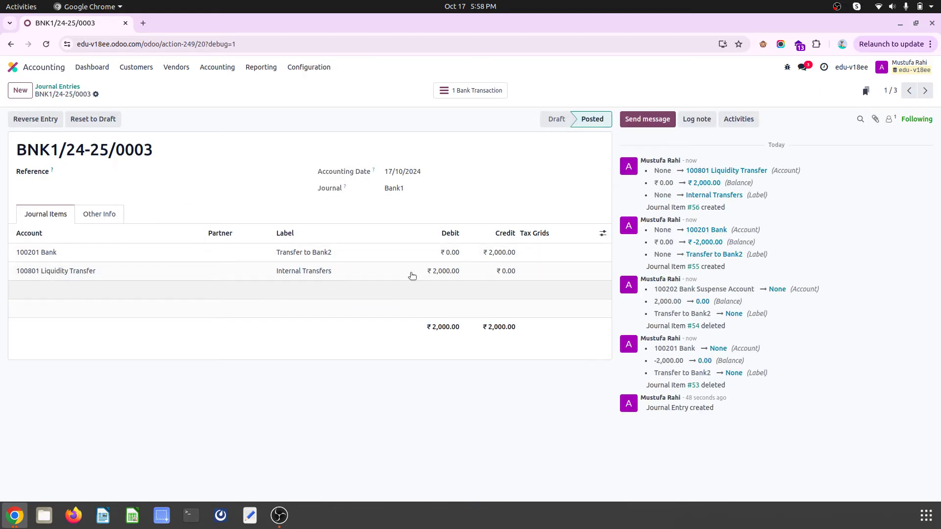
Step: Add a Bank2 transaction of 2000 with the memo "Transfer from Bank1 to Bank2"
{"action": "left_click", "coordinate": [13, 67]}
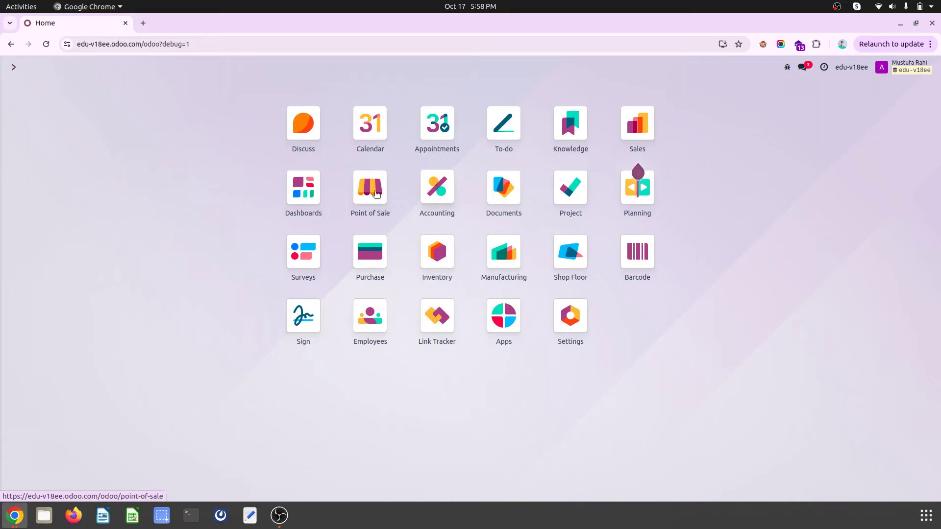
{"action": "left_click", "coordinate": [438, 207]}
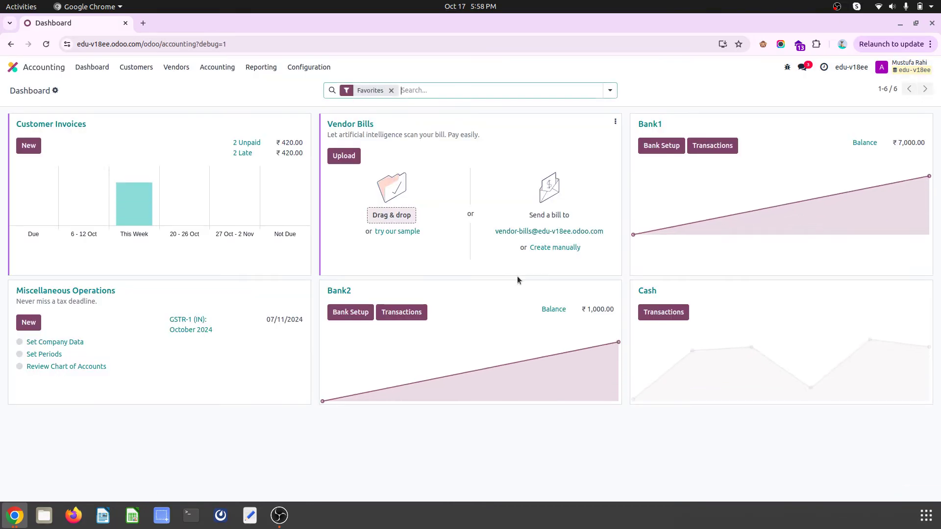
{"action": "left_click", "coordinate": [404, 312]}
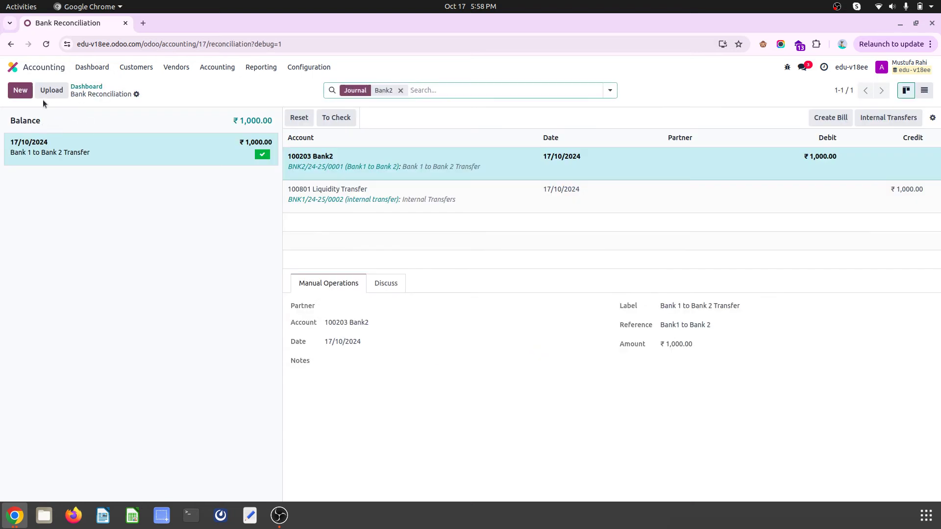
{"action": "left_click", "coordinate": [22, 90]}
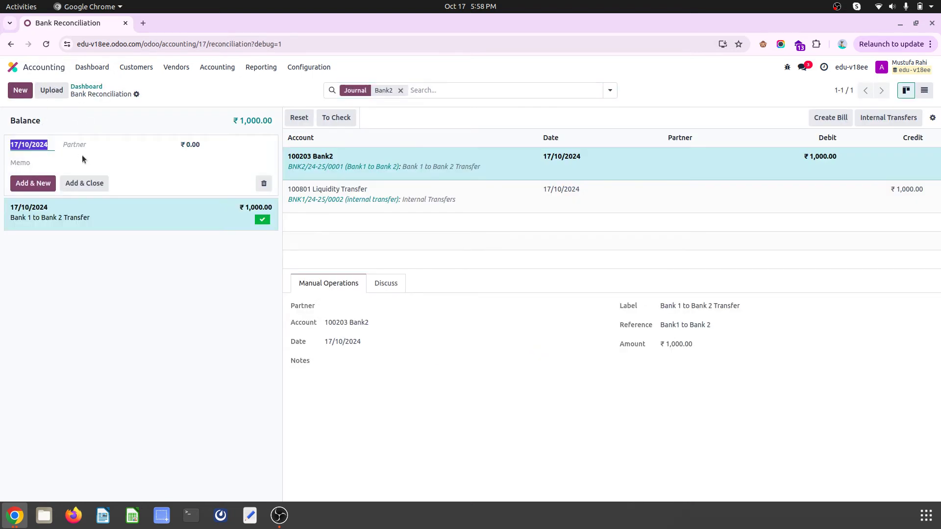
{"action": "left_click", "coordinate": [198, 143]}
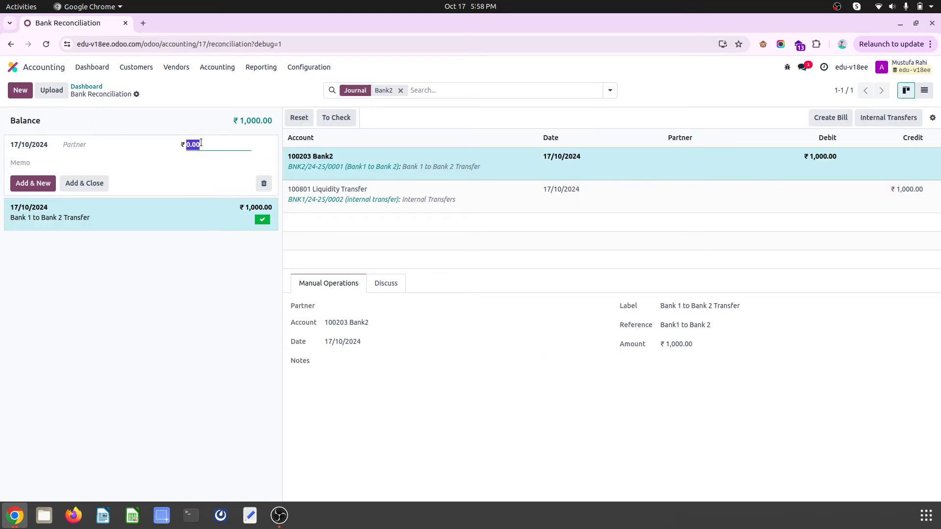
{"action": "type", "text": "2000"}
{"action": "key", "text": "Tab"}
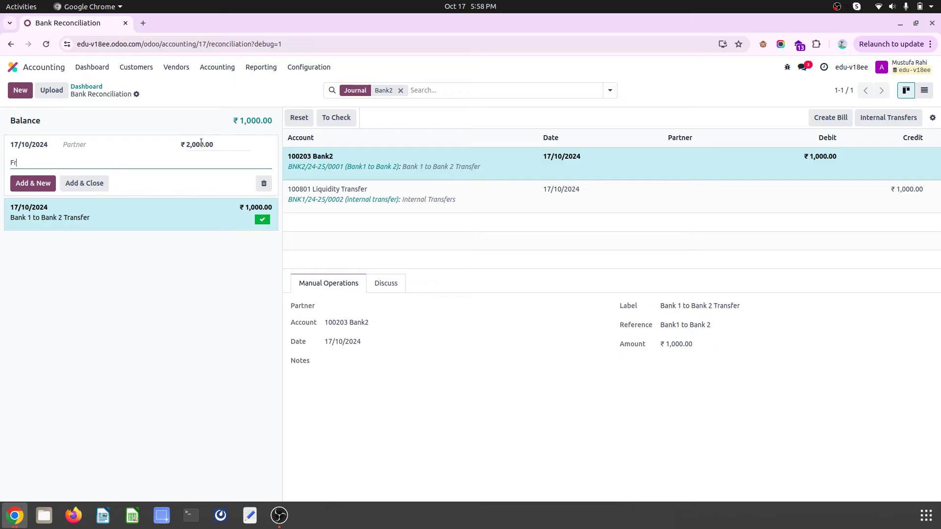
{"action": "type", "text": "Transfer from Bank1 to Bank2"}
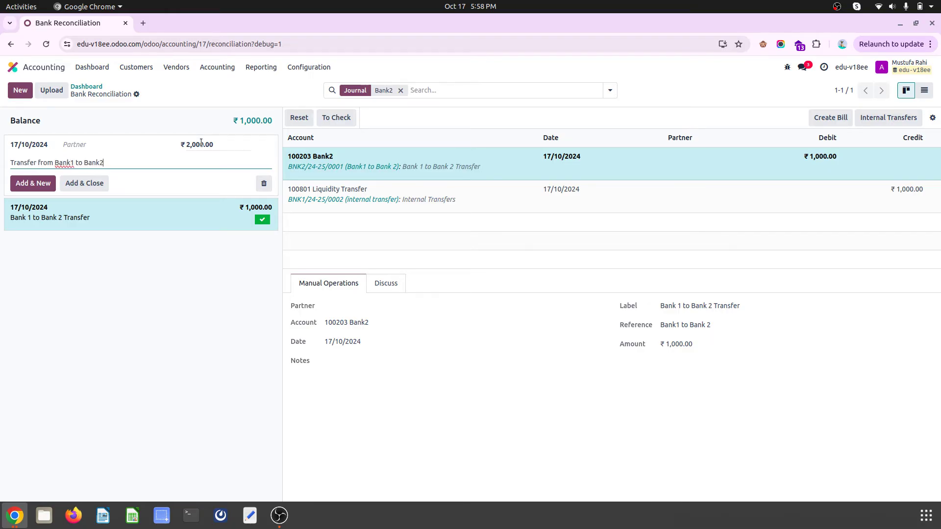
{"action": "left_click", "coordinate": [77, 184]}
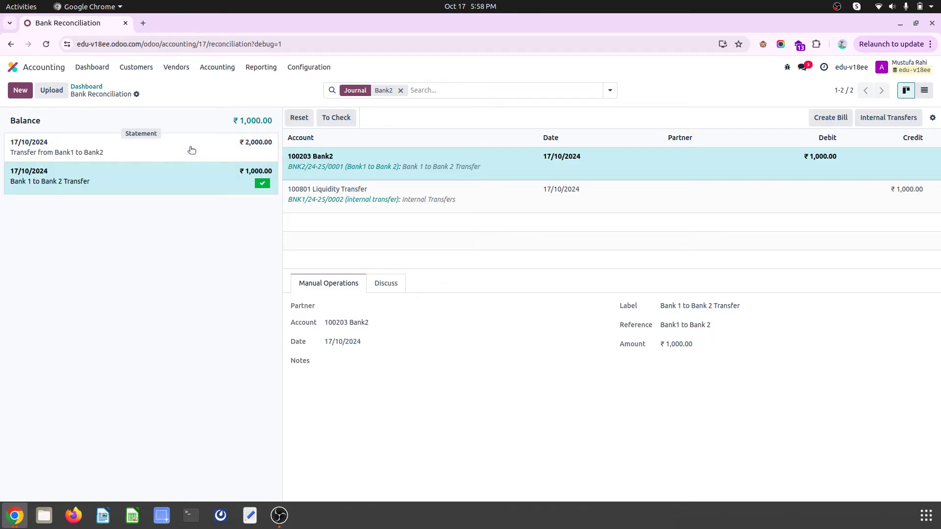
Step: Reconcile the Bank2 transaction "Transfer from Bank1 to Bank2" with the Internal Transfers model and validate it
{"action": "left_click", "coordinate": [192, 150]}
{"action": "left_click", "coordinate": [888, 117]}
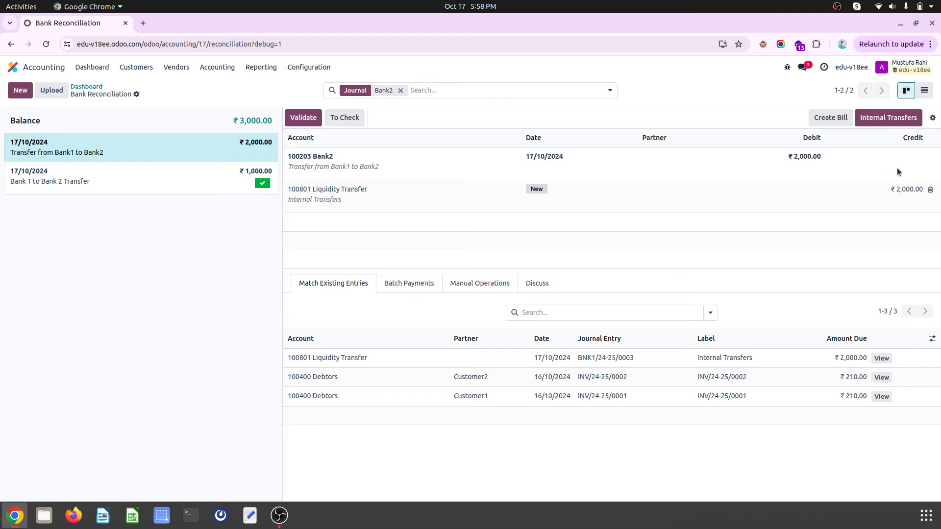
{"action": "left_click", "coordinate": [303, 117]}
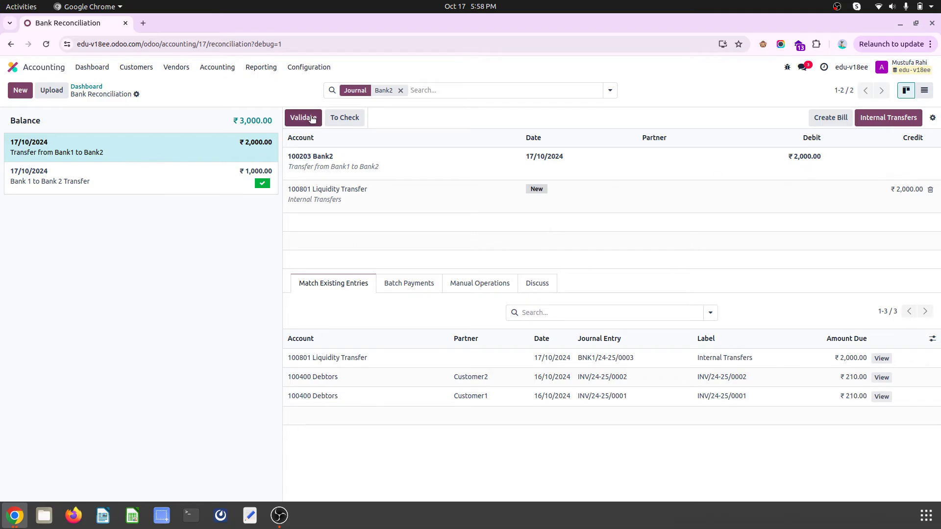
Step: Group the posted journal entries by journal and examine the Bank1 entry for the 2,000 transfer again
{"action": "left_click", "coordinate": [214, 68]}
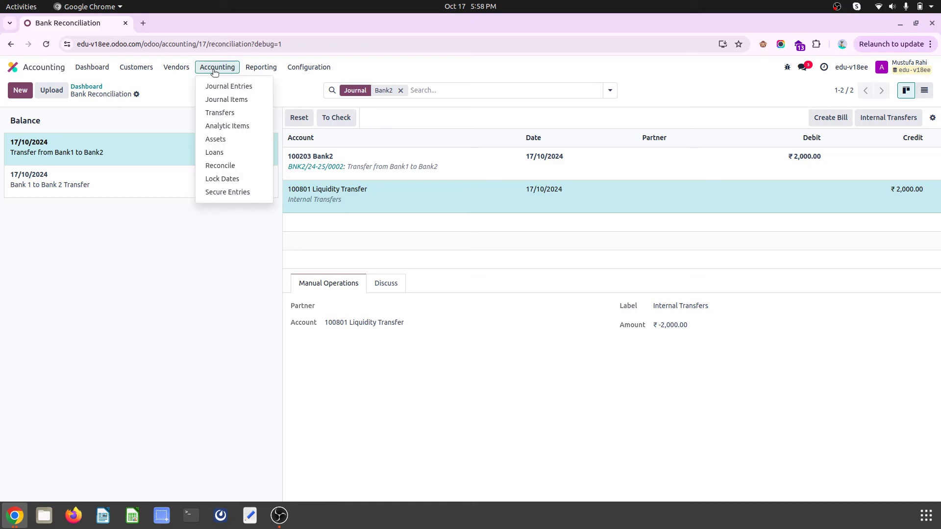
{"action": "left_click", "coordinate": [225, 84]}
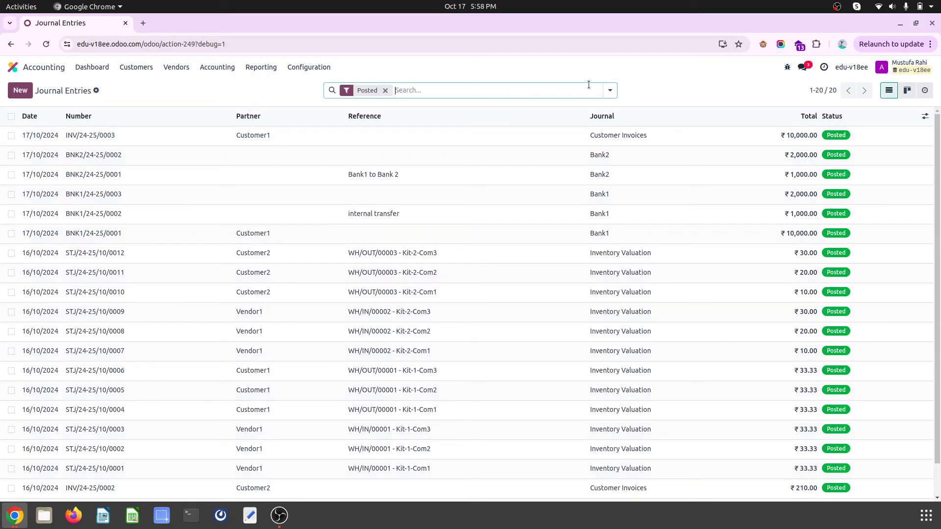
{"action": "left_click", "coordinate": [610, 90]}
{"action": "left_click", "coordinate": [446, 145]}
{"action": "left_click", "coordinate": [196, 89]}
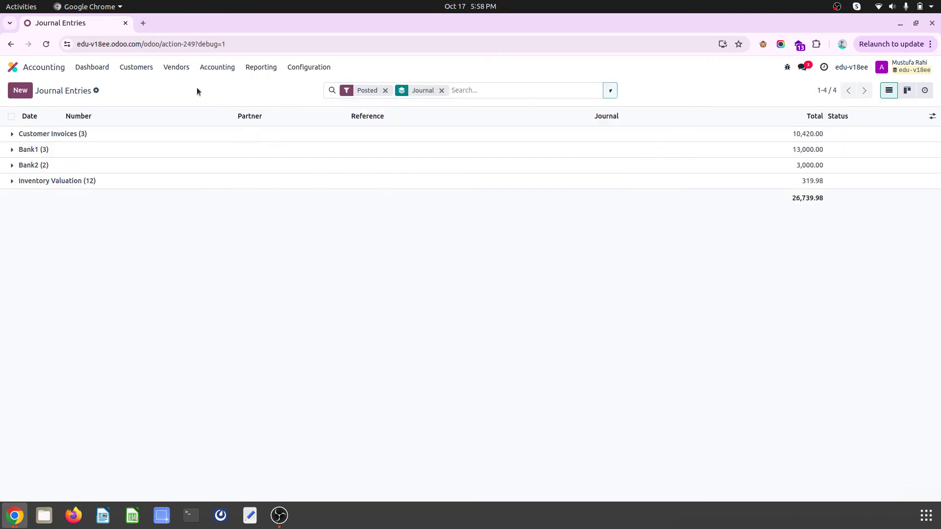
{"action": "left_click", "coordinate": [100, 151]}
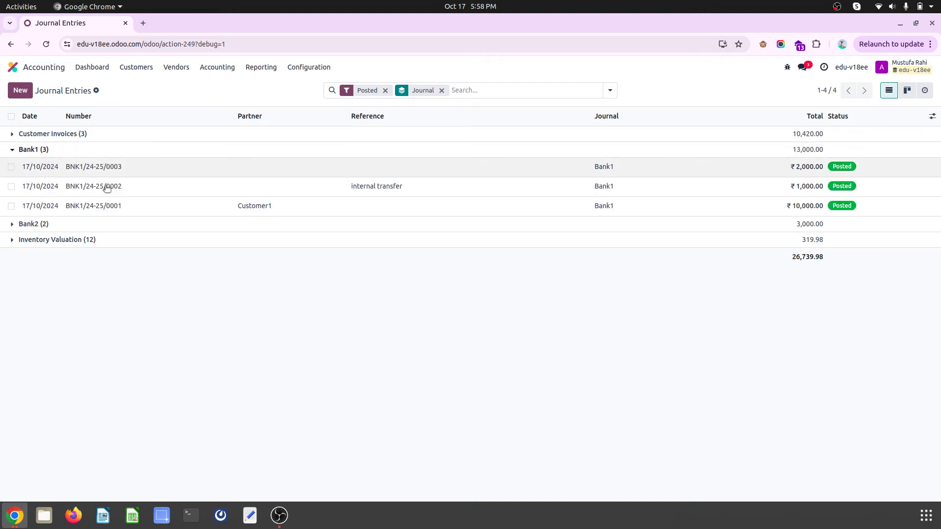
{"action": "left_click", "coordinate": [283, 170]}
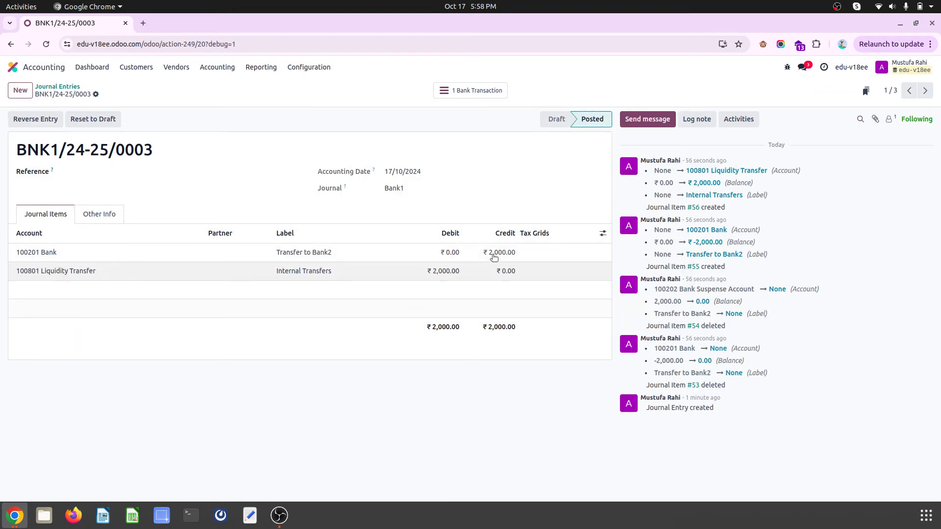
Step: Examine the Bank2 journal entry for the 2,000 transfer and compare it with the corresponding Bank1 entry
{"action": "left_click", "coordinate": [58, 84]}
{"action": "left_click", "coordinate": [77, 224]}
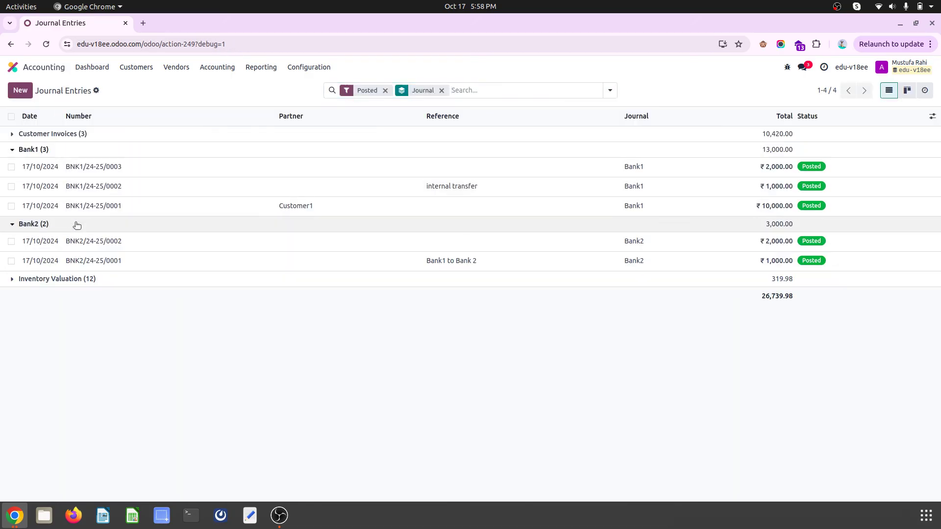
{"action": "left_click", "coordinate": [165, 247]}
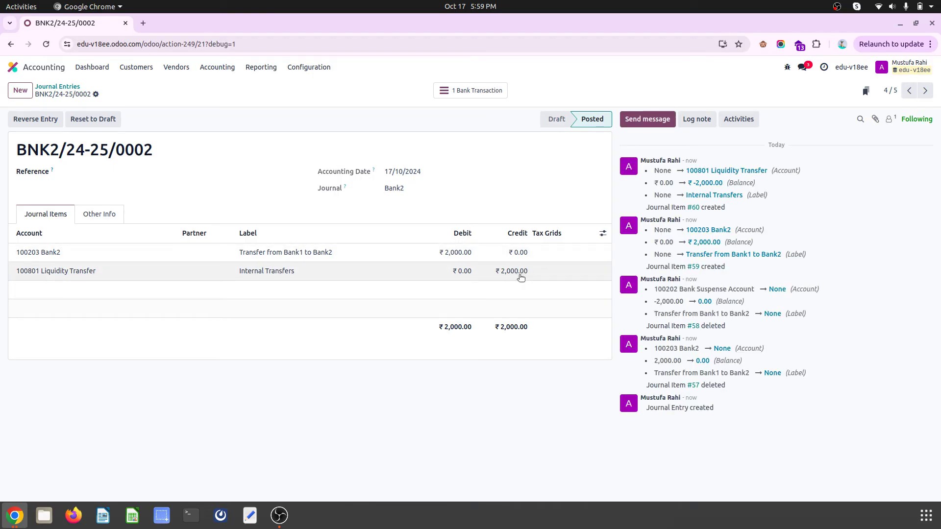
{"action": "left_click", "coordinate": [69, 88]}
{"action": "left_click", "coordinate": [169, 173]}
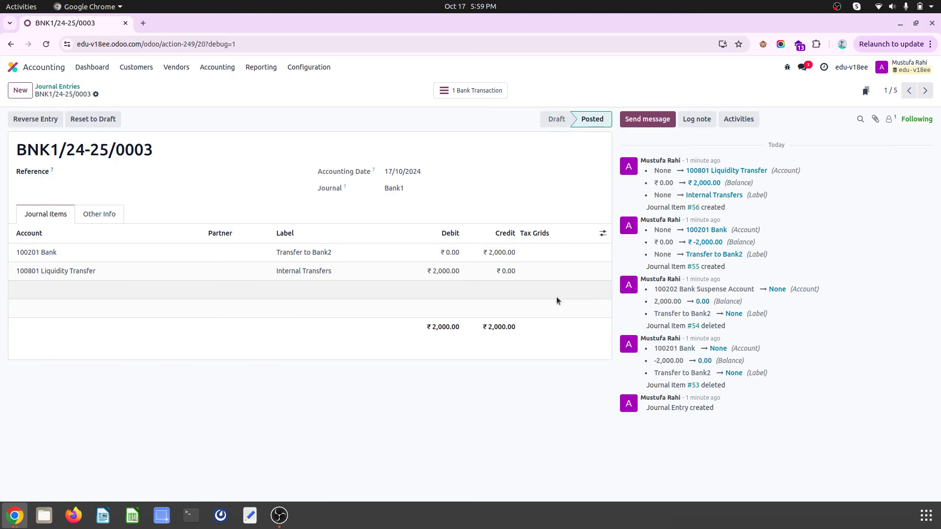
{"action": "left_click", "coordinate": [67, 88]}
Step: Add a Bank2 transaction of -1000 with the memo "To Cash Account"
{"action": "left_click", "coordinate": [92, 68]}
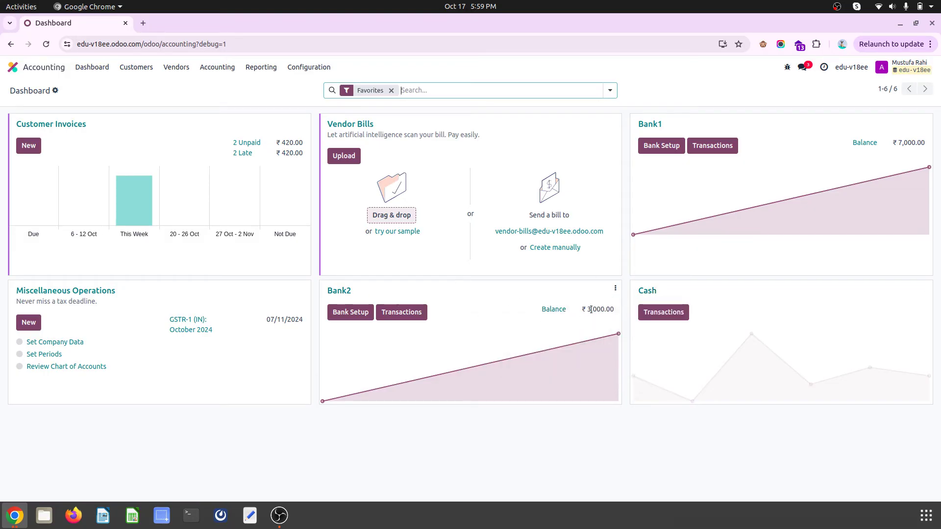
{"action": "left_click", "coordinate": [390, 311]}
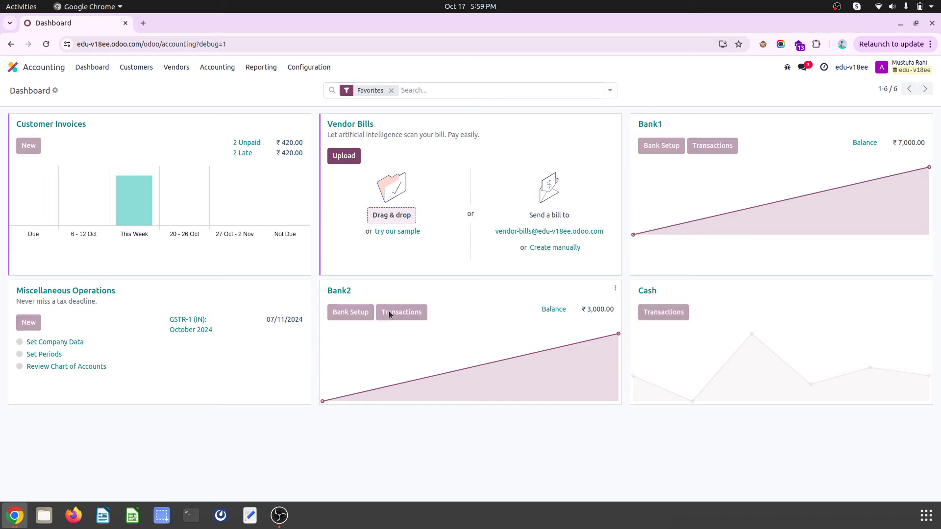
{"action": "left_click", "coordinate": [27, 92]}
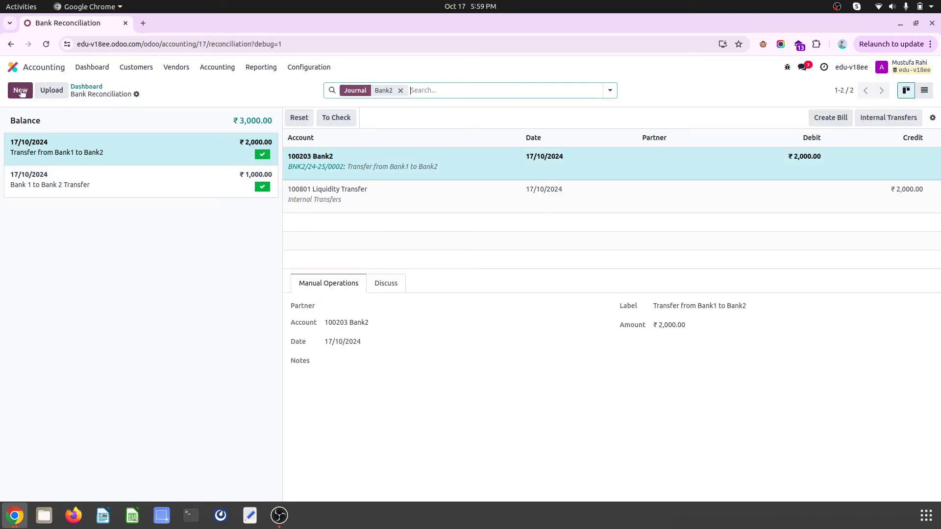
{"action": "left_click", "coordinate": [197, 143]}
{"action": "type", "text": "-"}
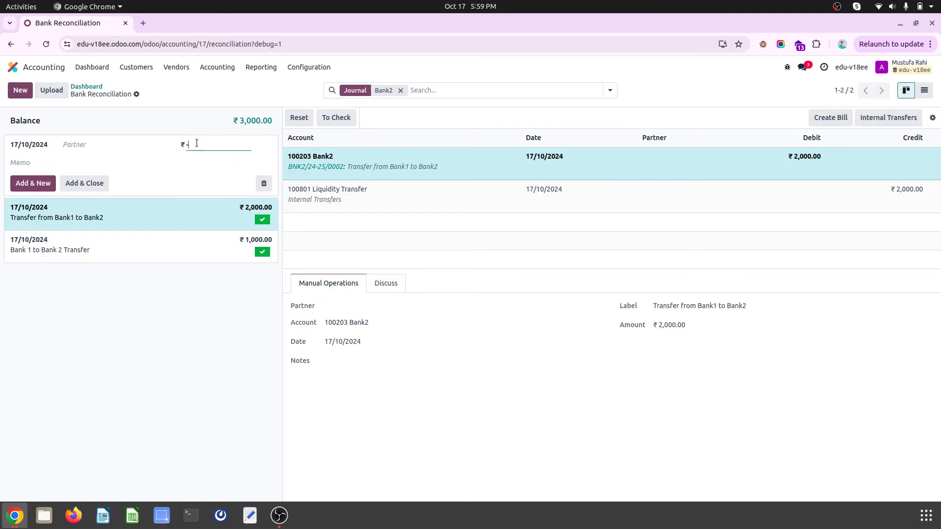
{"action": "type", "text": "1,000"}
{"action": "key", "text": "Tab"}
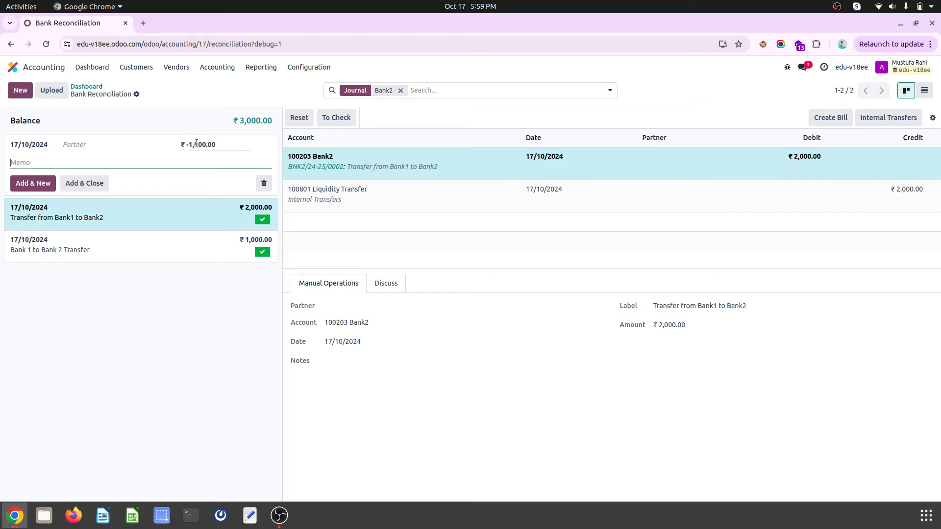
{"action": "type", "text": "To Cash Account"}
{"action": "left_click", "coordinate": [106, 184]}
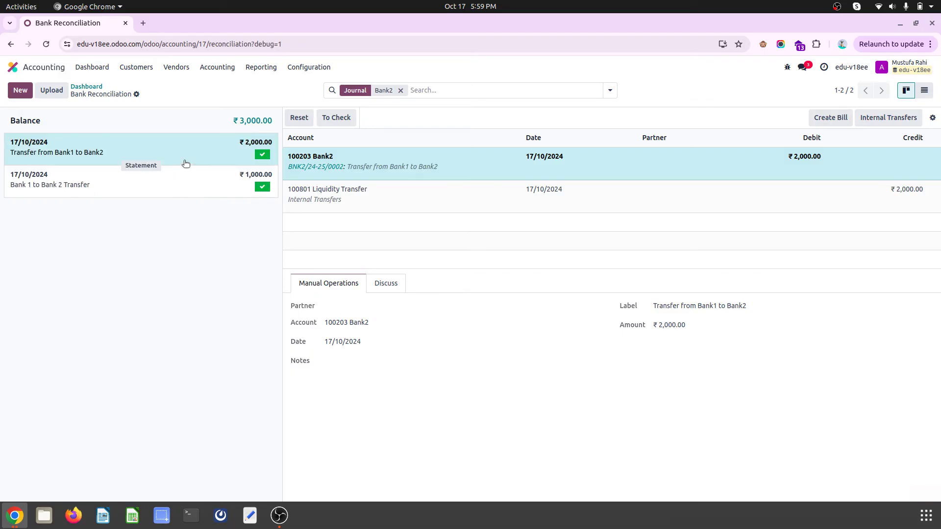
Step: Reconcile the Bank2 transaction "To Cash Account" with the Internal Transfers model and validate it
{"action": "left_click", "coordinate": [200, 150]}
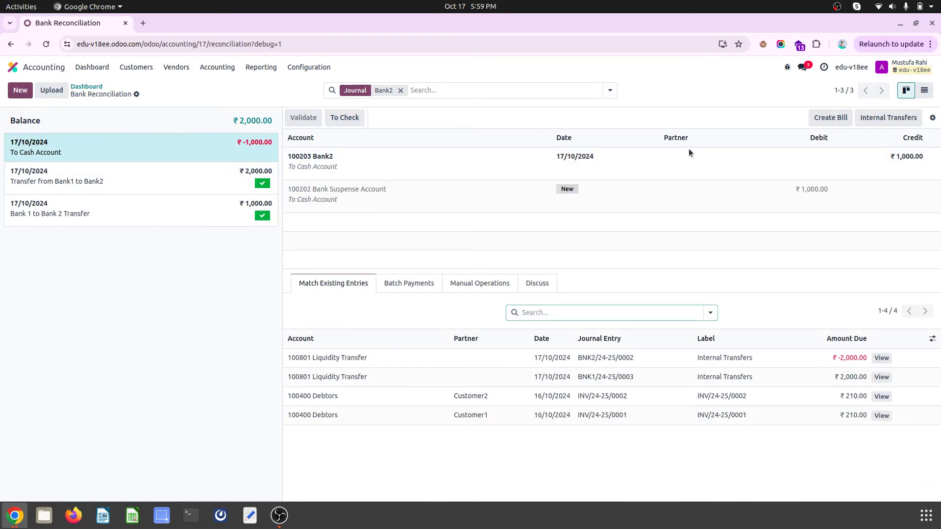
{"action": "left_click", "coordinate": [884, 119]}
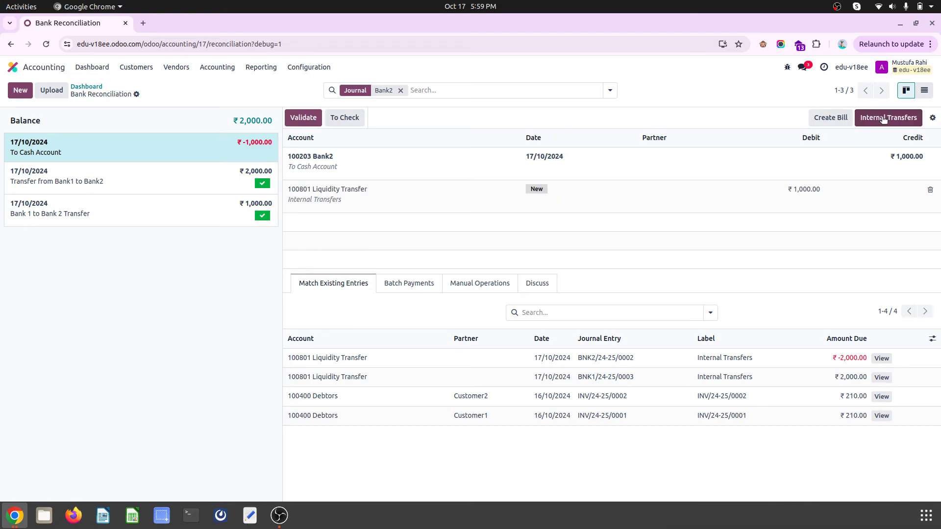
{"action": "left_click", "coordinate": [304, 118]}
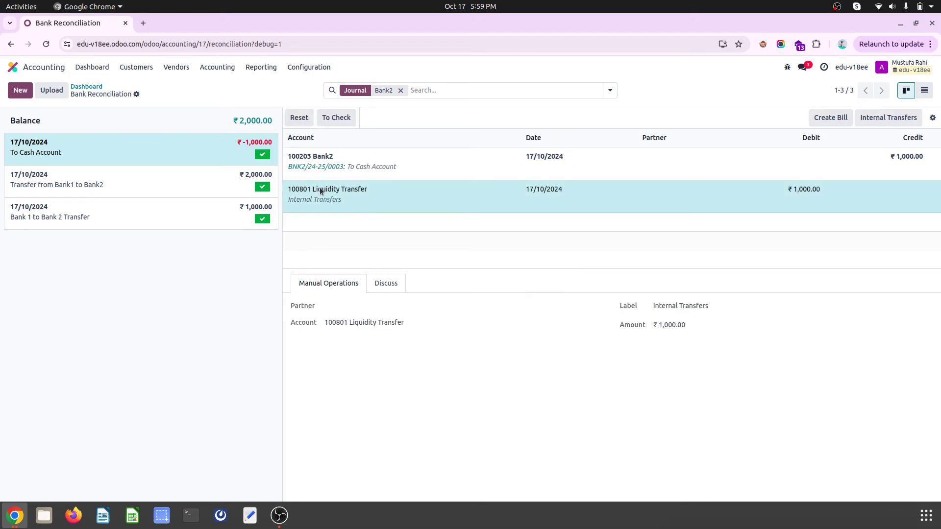
Step: Add a Cash journal transaction of 1000 with the memo "Received from Bank2"
{"action": "left_click", "coordinate": [86, 86]}
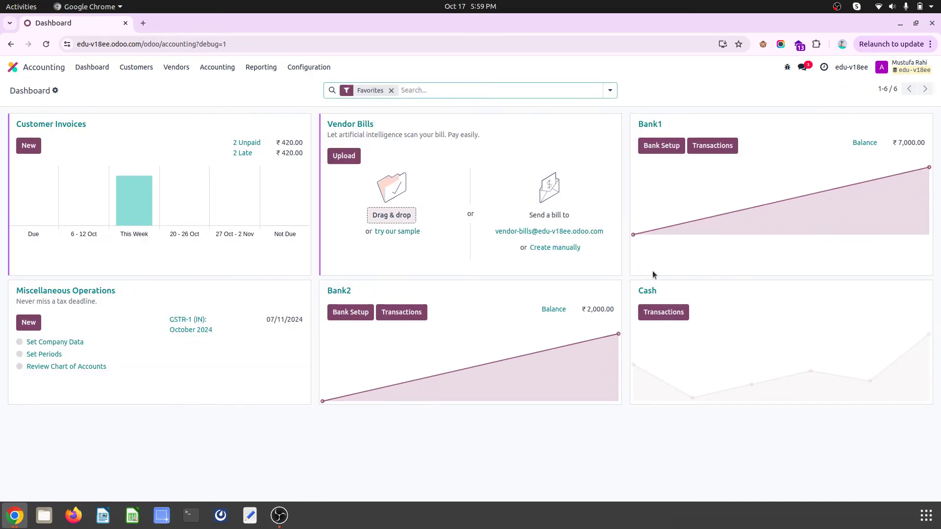
{"action": "left_click", "coordinate": [647, 292]}
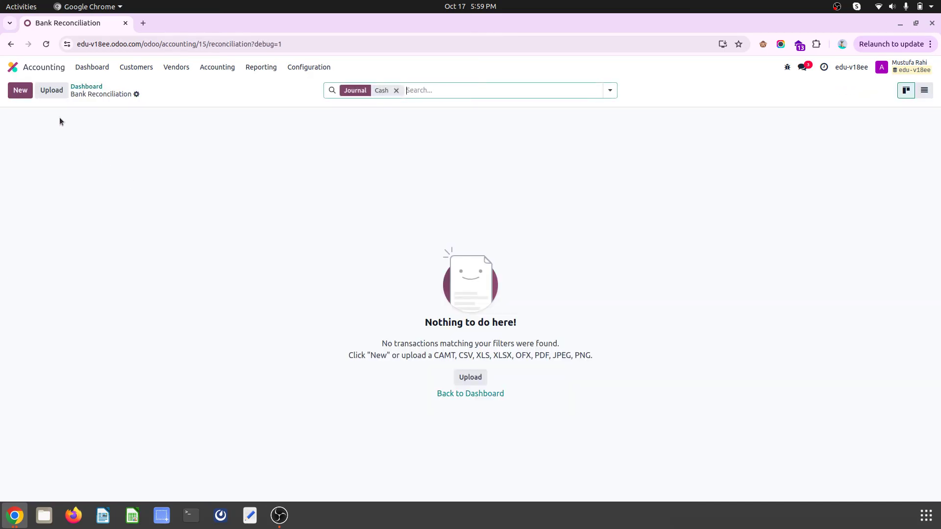
{"action": "left_click", "coordinate": [20, 90]}
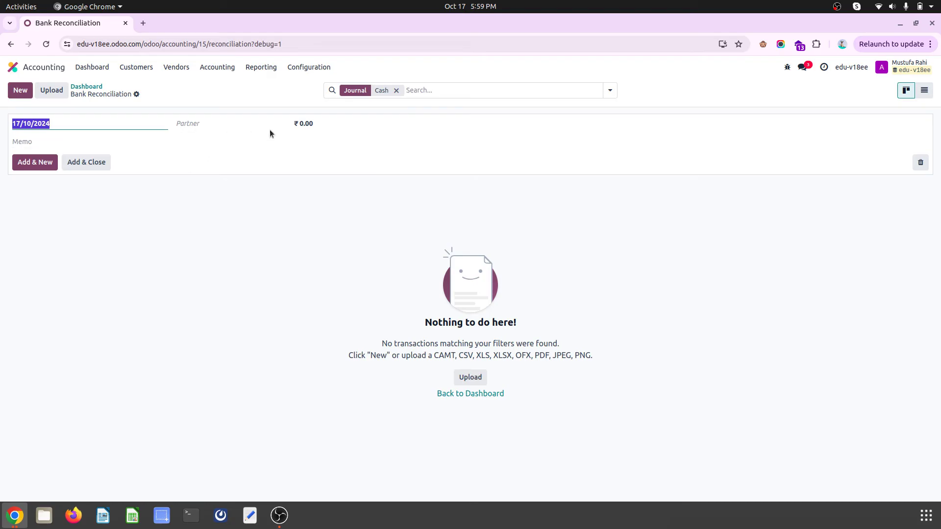
{"action": "left_click", "coordinate": [339, 121]}
{"action": "type", "text": "1000"}
{"action": "key", "text": "Tab"}
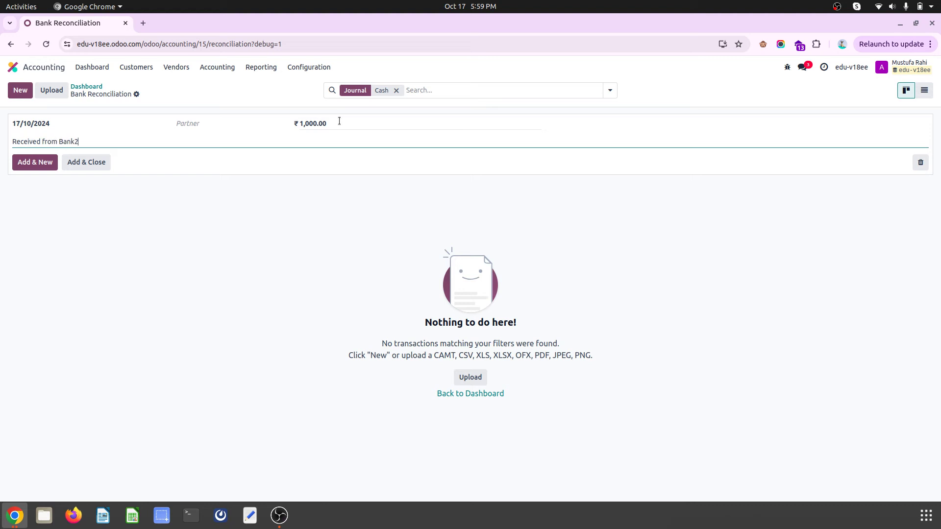
{"action": "left_click", "coordinate": [35, 161]}
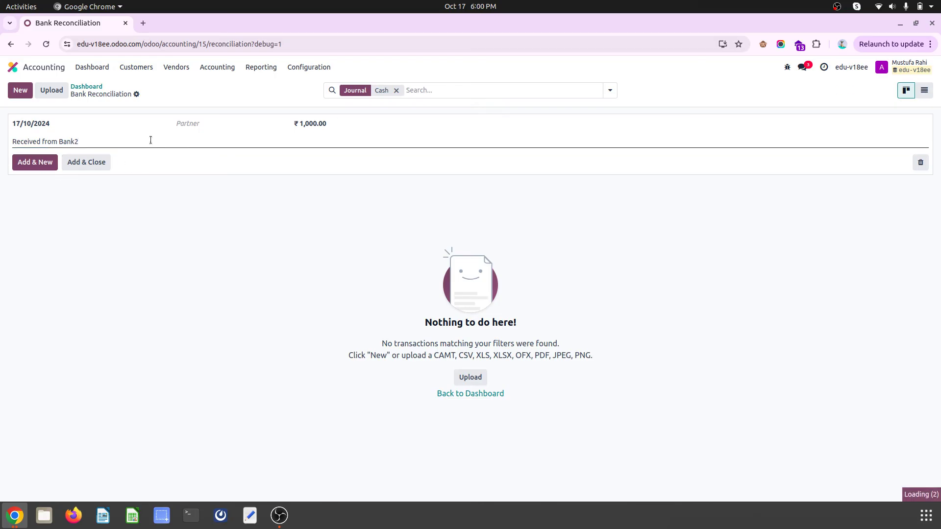
{"action": "left_click", "coordinate": [84, 158]}
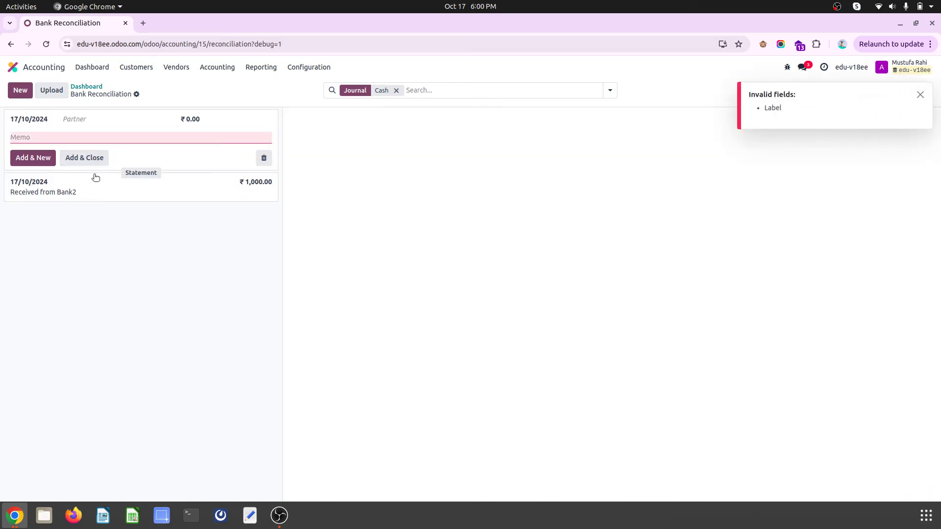
Step: Reconcile the Cash transaction "Received from Bank2" with the Internal Transfers model and validate it
{"action": "left_click", "coordinate": [65, 181]}
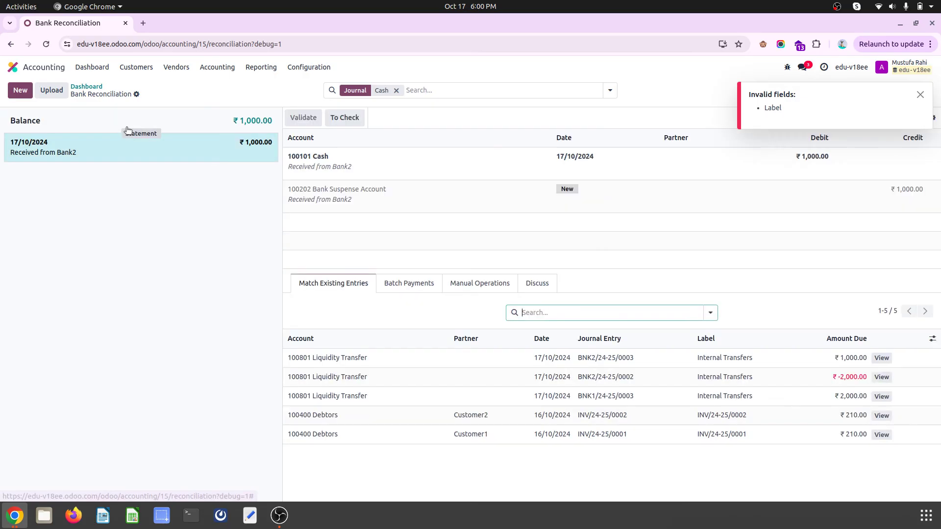
{"action": "left_click", "coordinate": [920, 94]}
{"action": "left_click", "coordinate": [888, 118]}
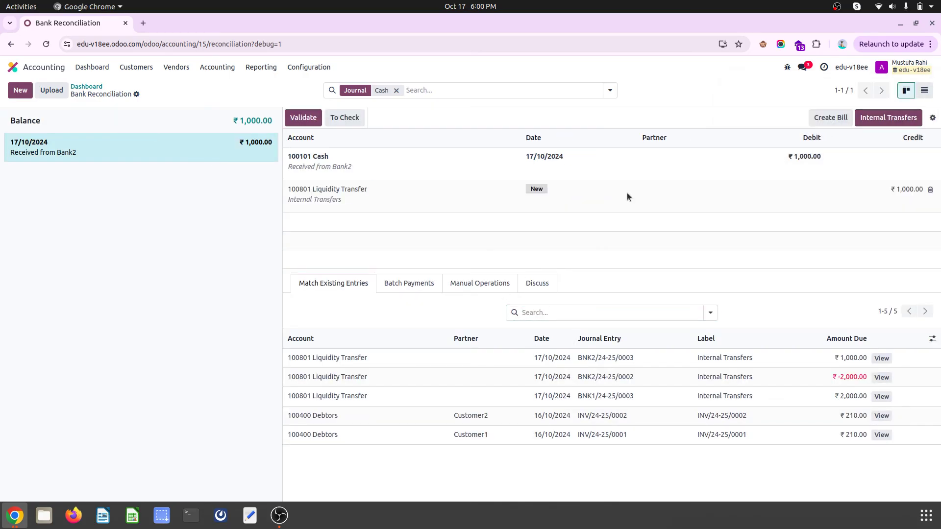
{"action": "left_click", "coordinate": [303, 118]}
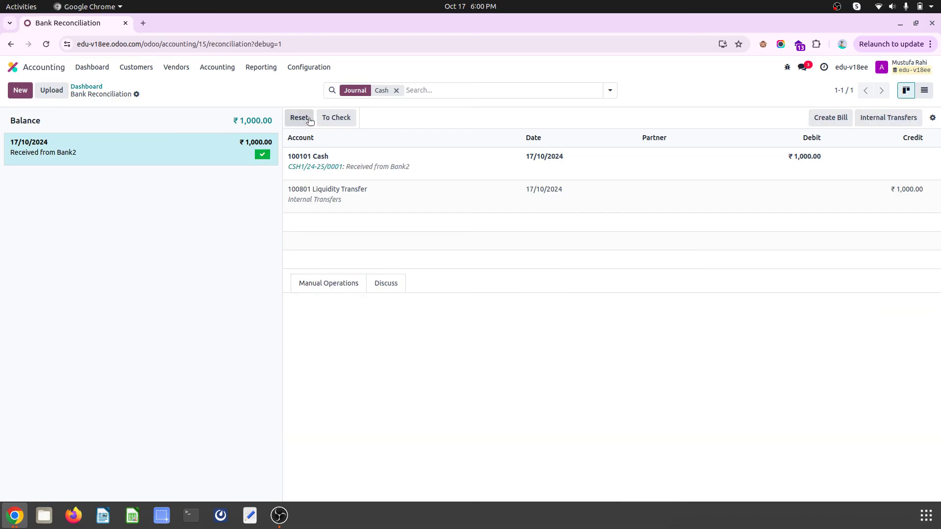
Step: List the posted journal entries and group them by journal
{"action": "left_click", "coordinate": [216, 71]}
{"action": "left_click", "coordinate": [228, 86]}
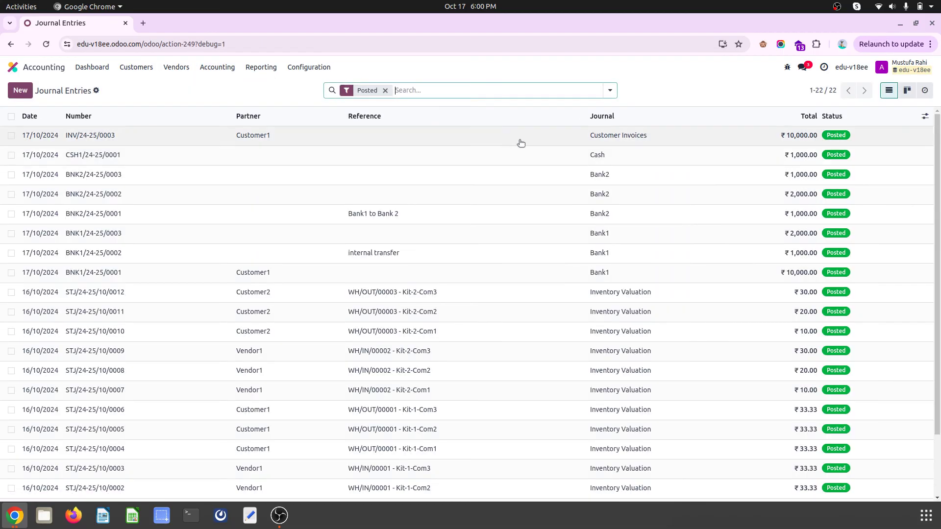
{"action": "left_click", "coordinate": [609, 91]}
{"action": "left_click", "coordinate": [436, 148]}
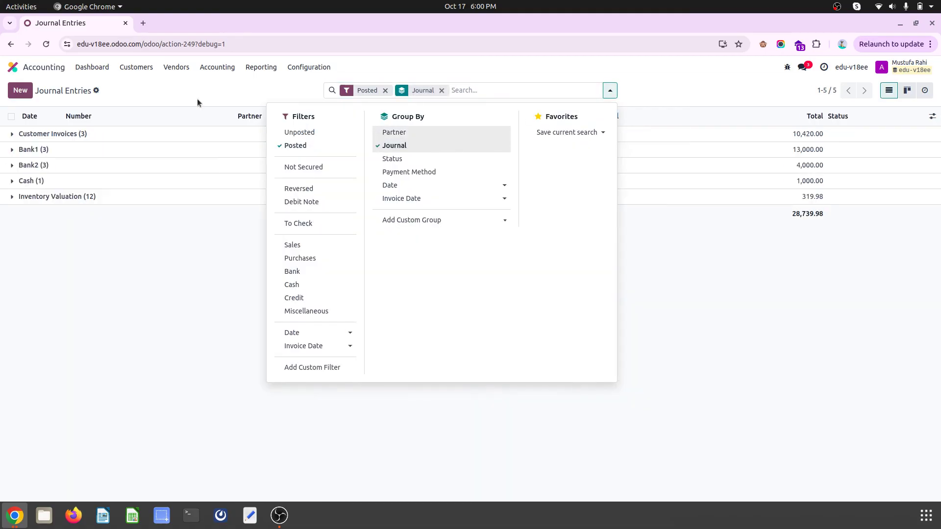
{"action": "left_click", "coordinate": [199, 101]}
Step: Examine the newest Bank2 journal entry and the Cash journal entry to compare both sides of the transfer to cash
{"action": "left_click", "coordinate": [122, 166]}
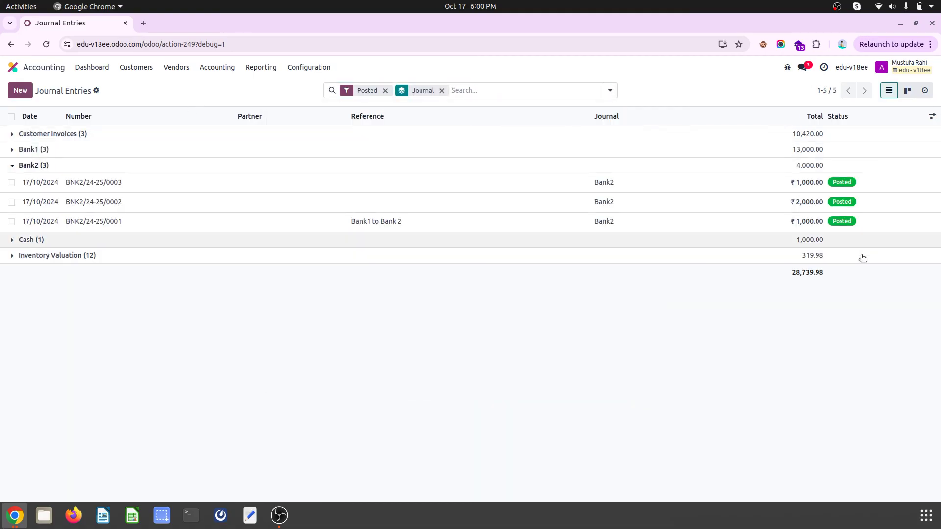
{"action": "left_click", "coordinate": [806, 184]}
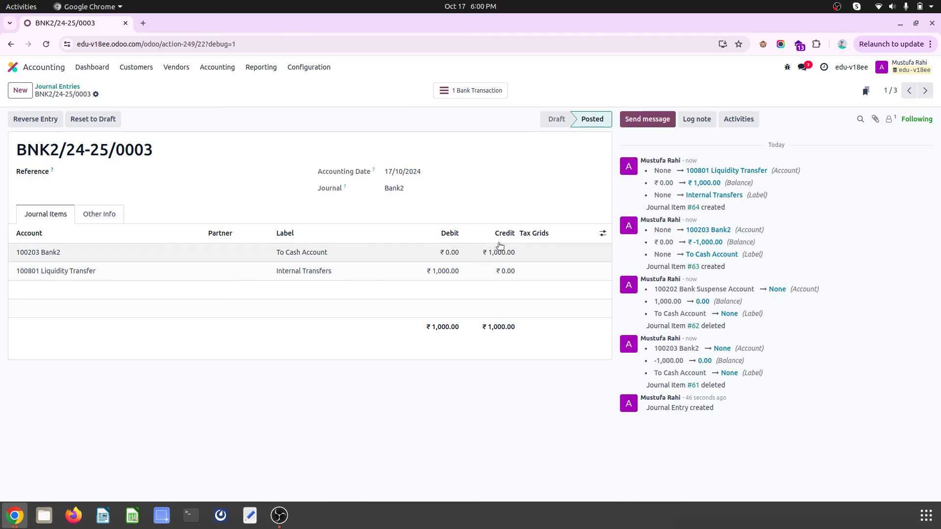
{"action": "left_click", "coordinate": [57, 87]}
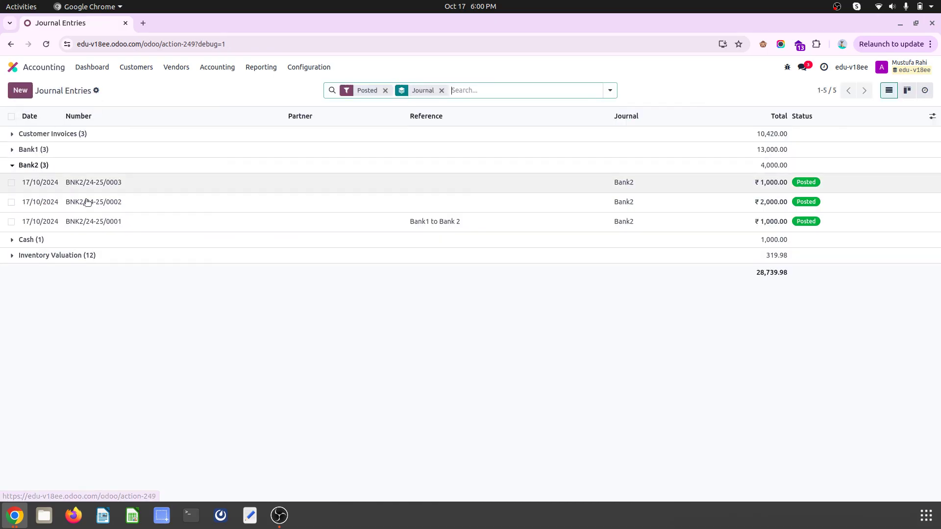
{"action": "left_click", "coordinate": [91, 242]}
{"action": "left_click", "coordinate": [119, 259]}
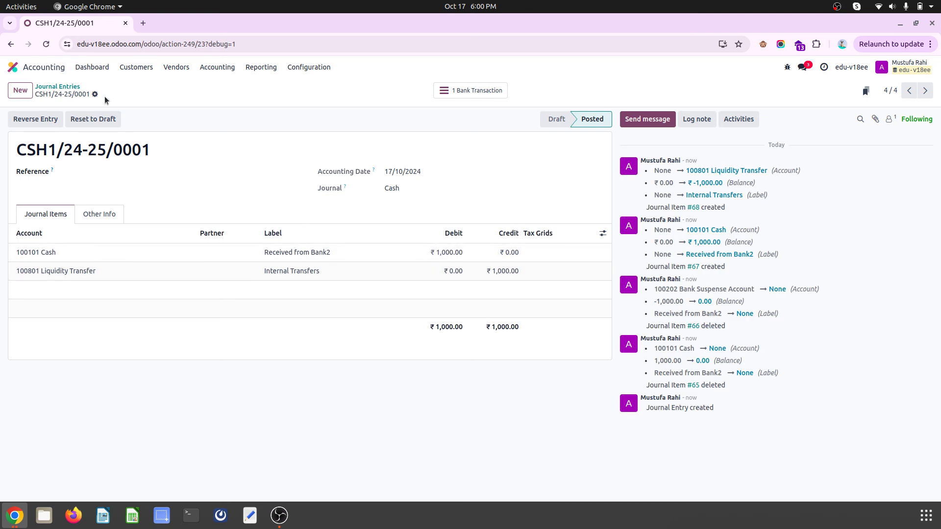
{"action": "left_click", "coordinate": [69, 87]}
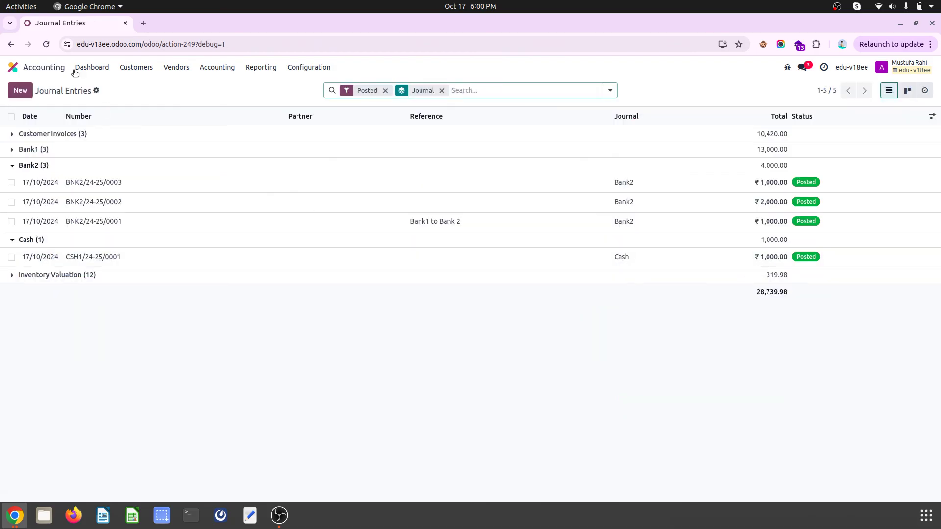
Step: Check the journal balances on the accounting dashboard, and examine the Cash, Bank and Bank2 account lines in the General Ledger
{"action": "left_click", "coordinate": [92, 67]}
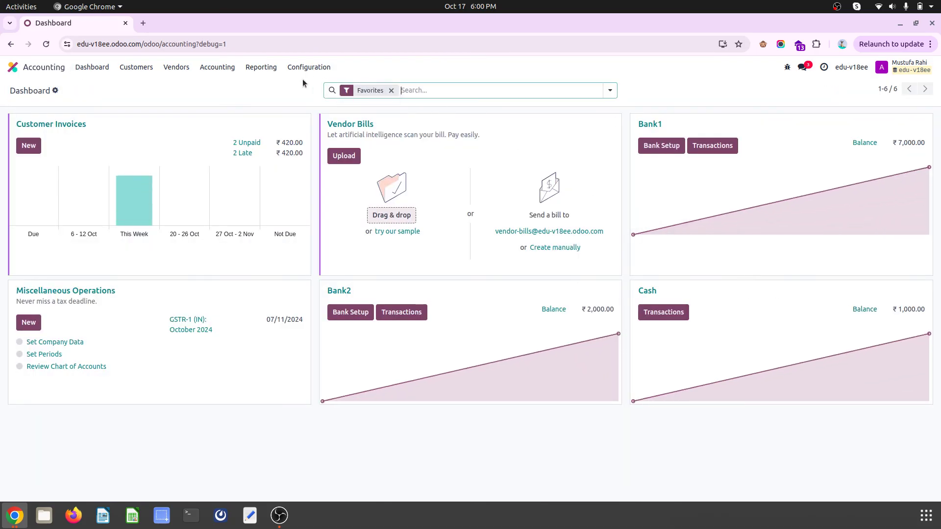
{"action": "left_click", "coordinate": [262, 68]}
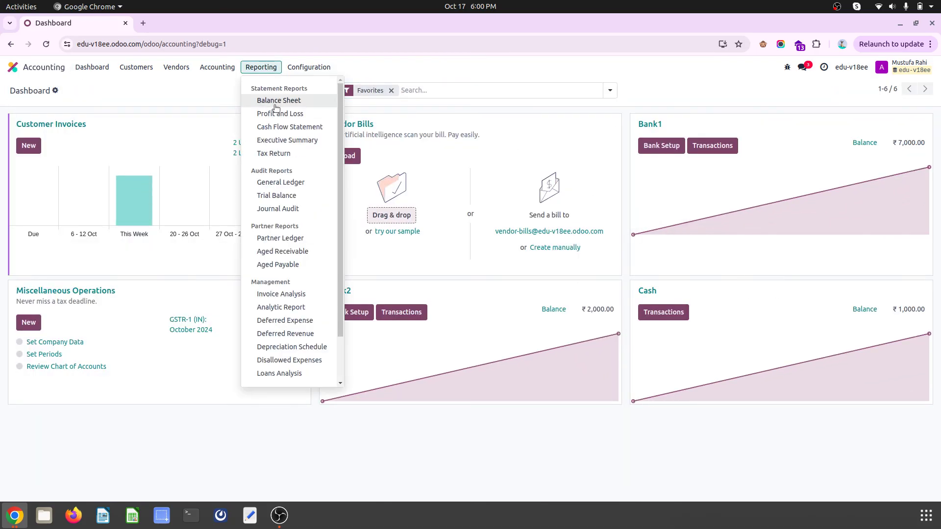
{"action": "left_click", "coordinate": [280, 182]}
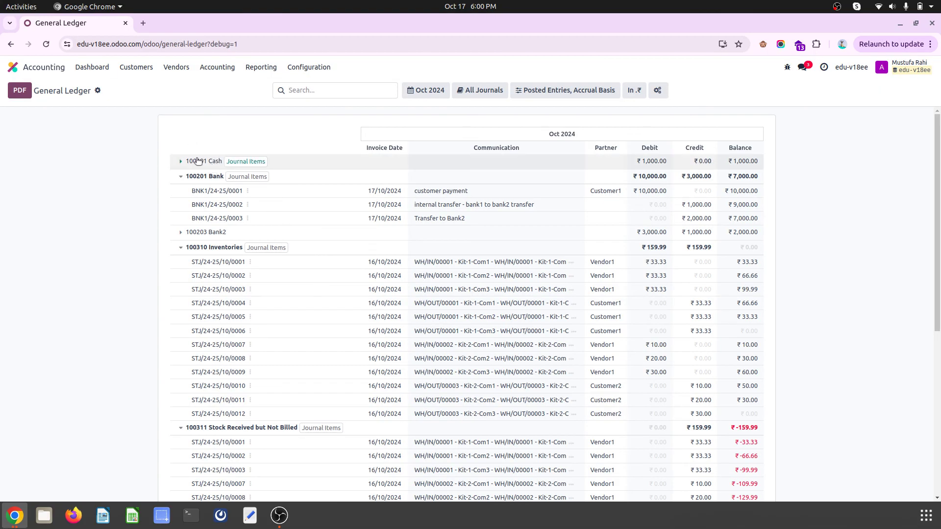
{"action": "left_click", "coordinate": [200, 161]}
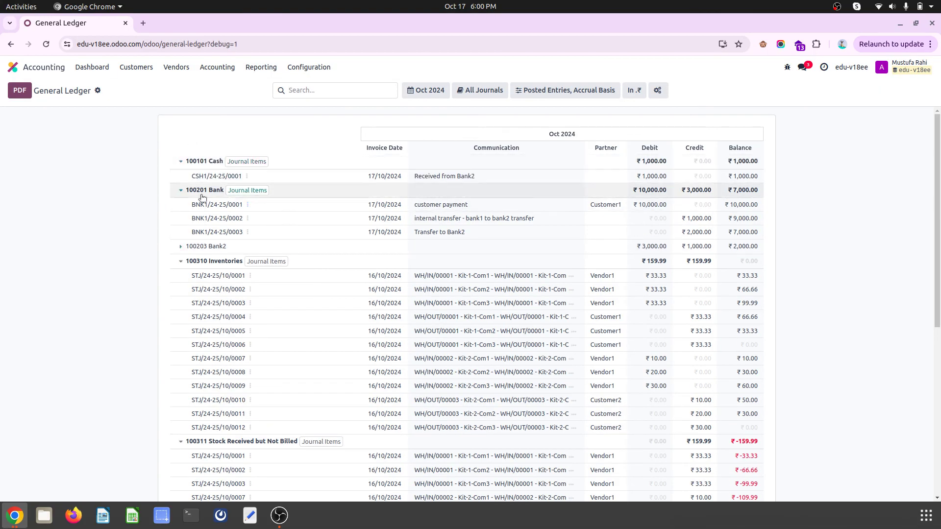
{"action": "left_click", "coordinate": [203, 247]}
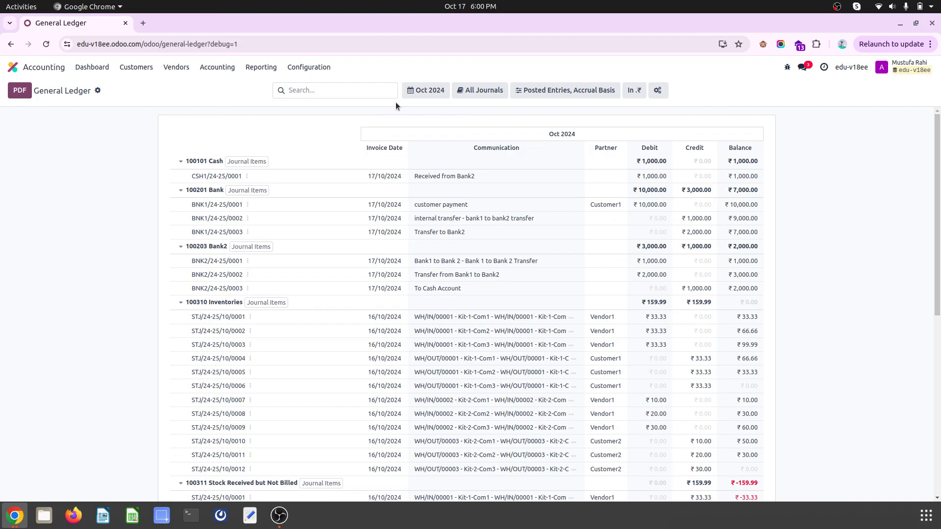
Step: Review the counterpart settings of the Internal Transfers reconciliation model and return to the list of models
{"action": "left_click", "coordinate": [309, 67]}
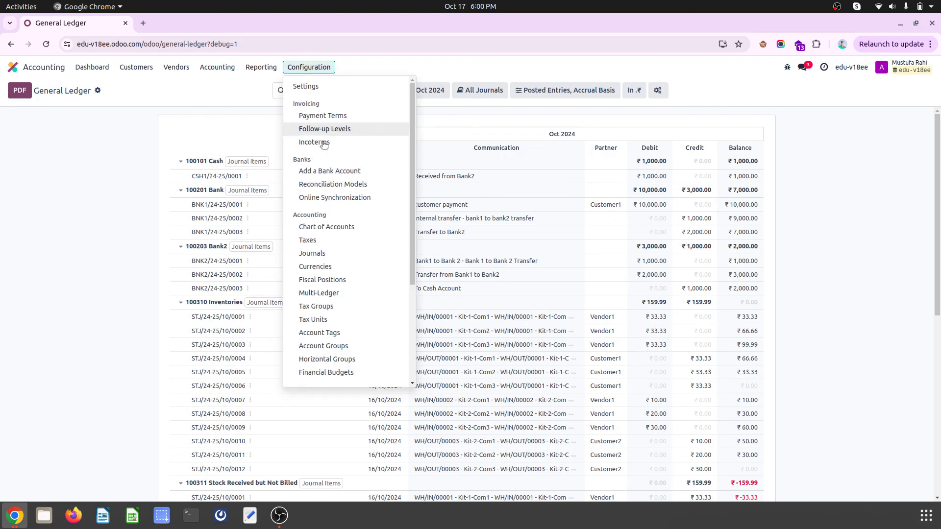
{"action": "left_click", "coordinate": [340, 184]}
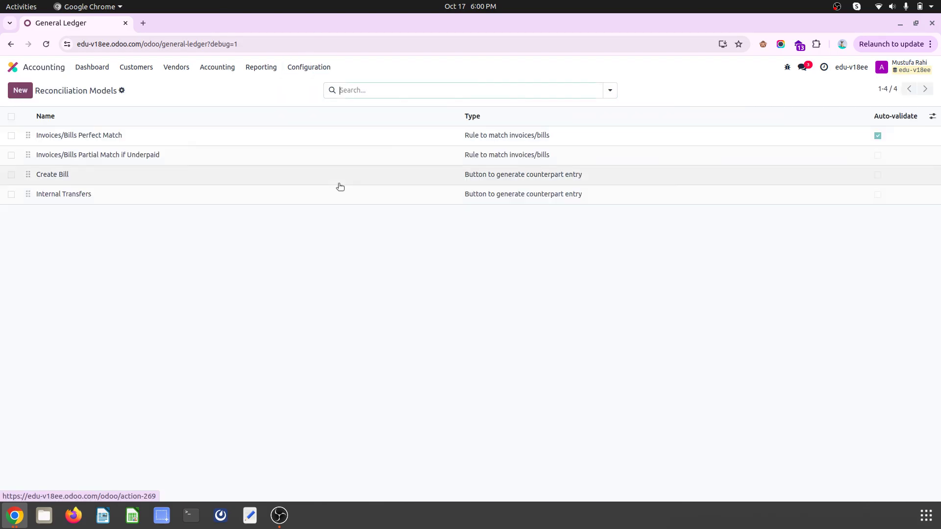
{"action": "left_click", "coordinate": [292, 196]}
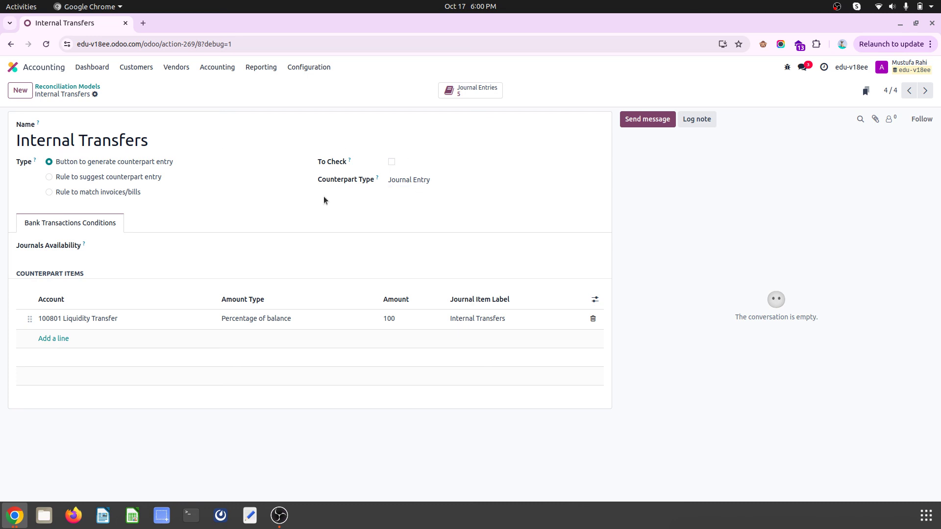
{"action": "left_click", "coordinate": [91, 88]}
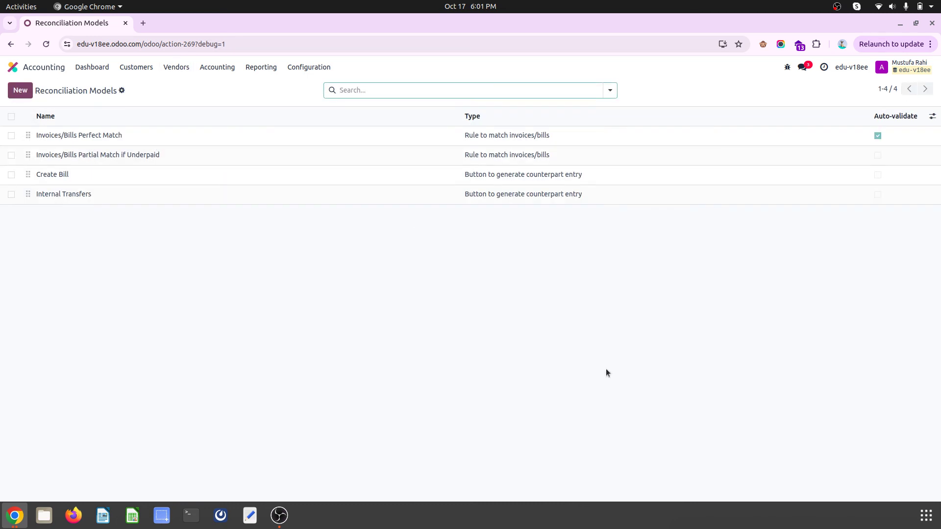